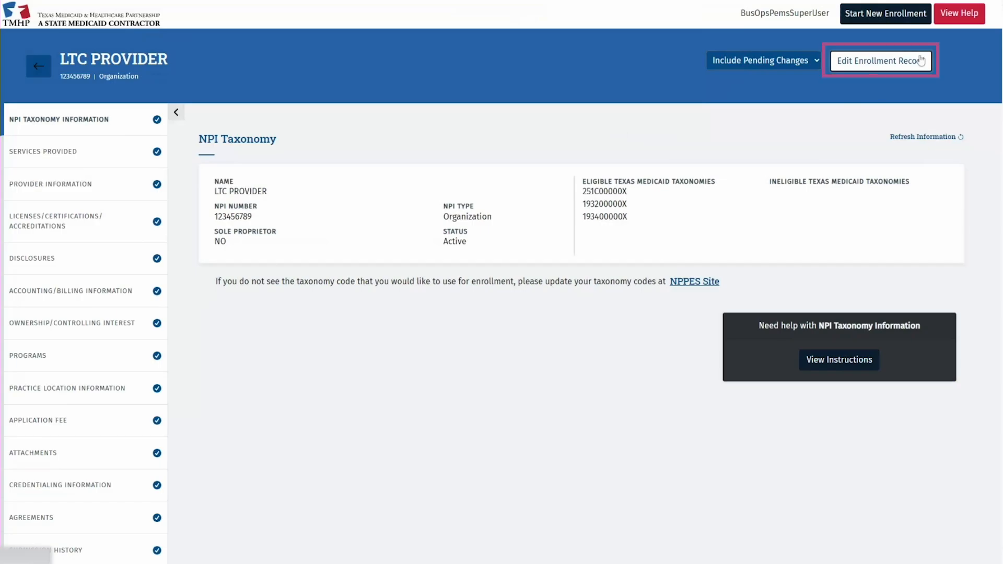
Create an Existing Enrollment change request and go to Practice Location Information.
click(920, 60)
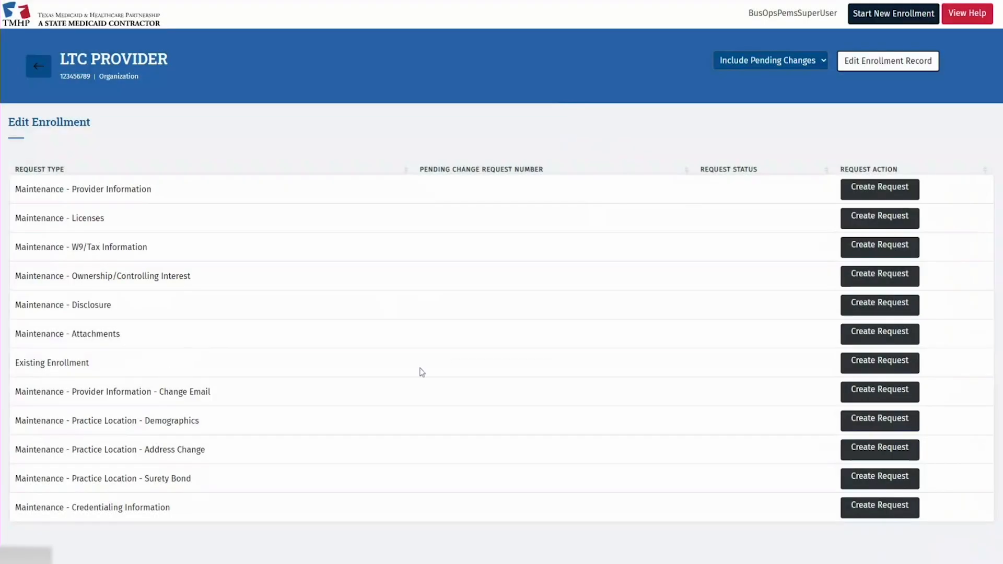
click(847, 370)
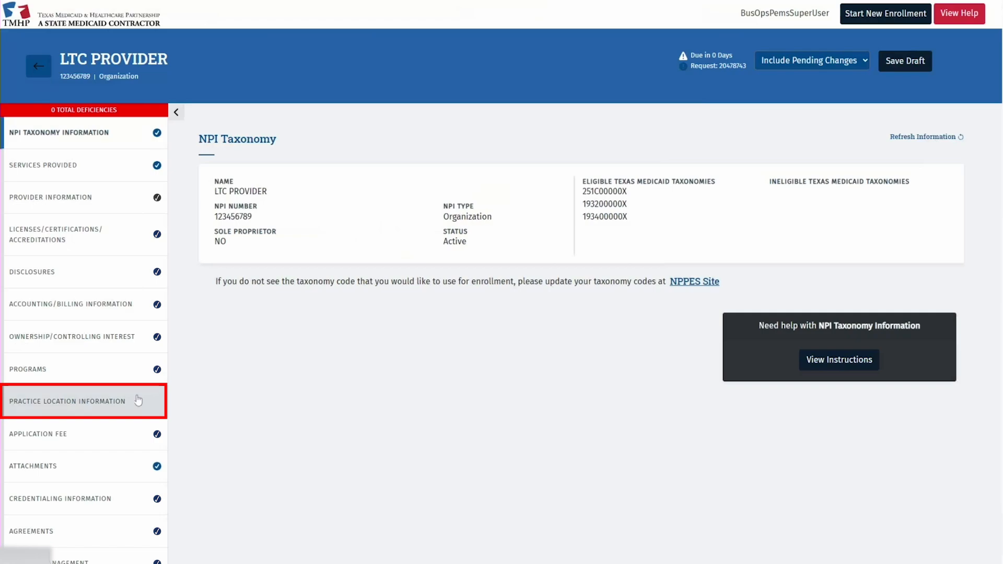
click(138, 401)
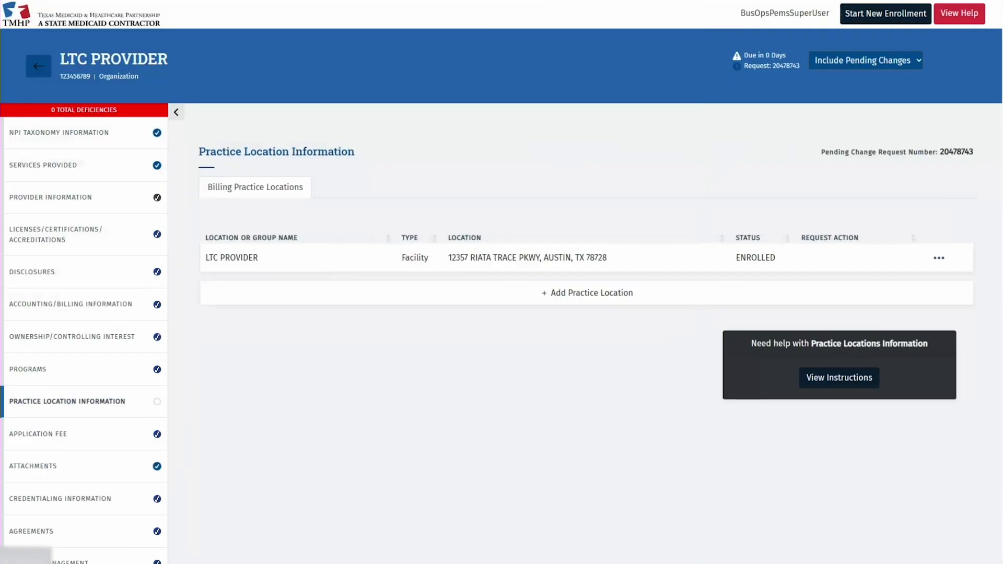
Add a new practice location with location type Facility.
click(653, 300)
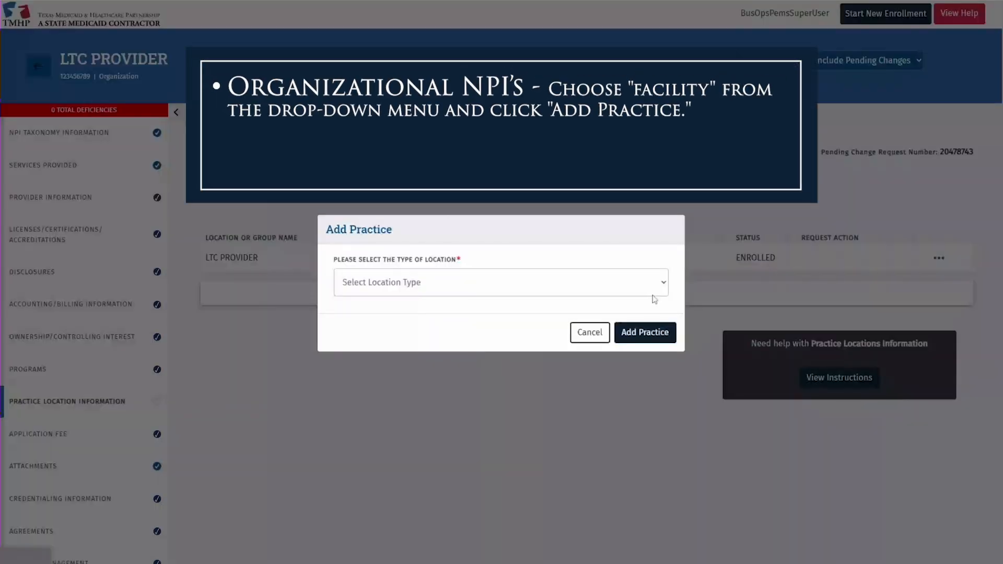
click(653, 293)
click(441, 312)
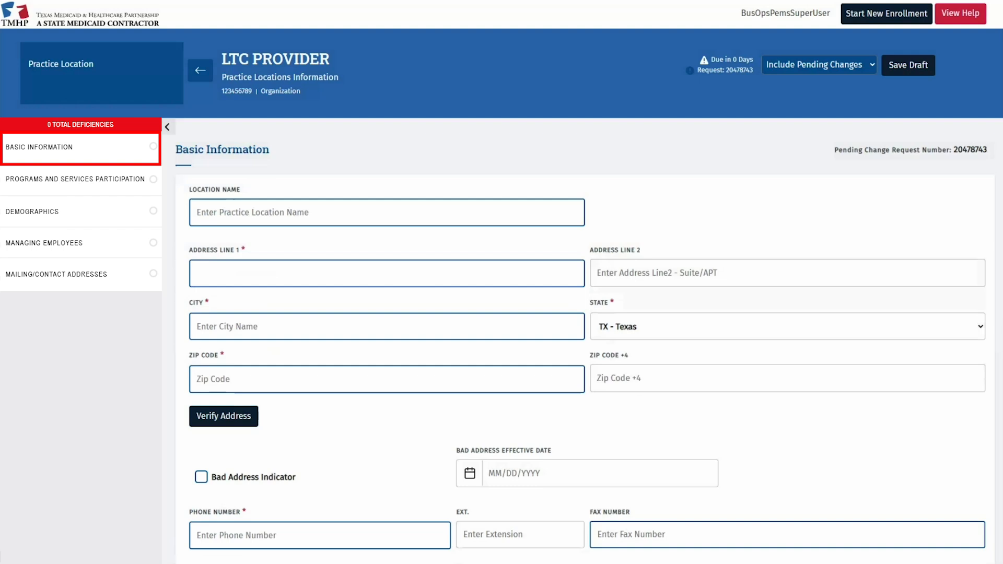
click(225, 213)
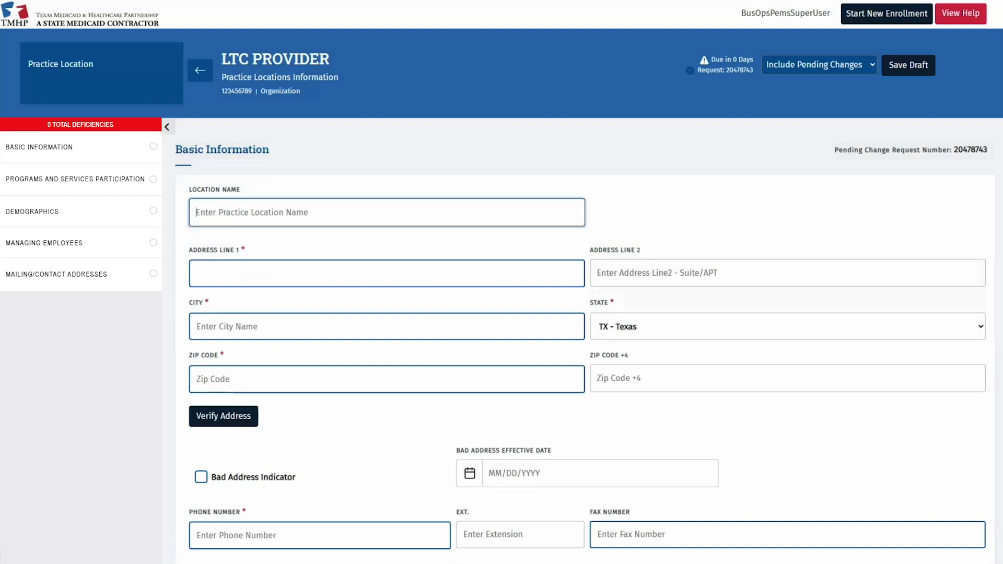
text(BUSINESS OFFICE)
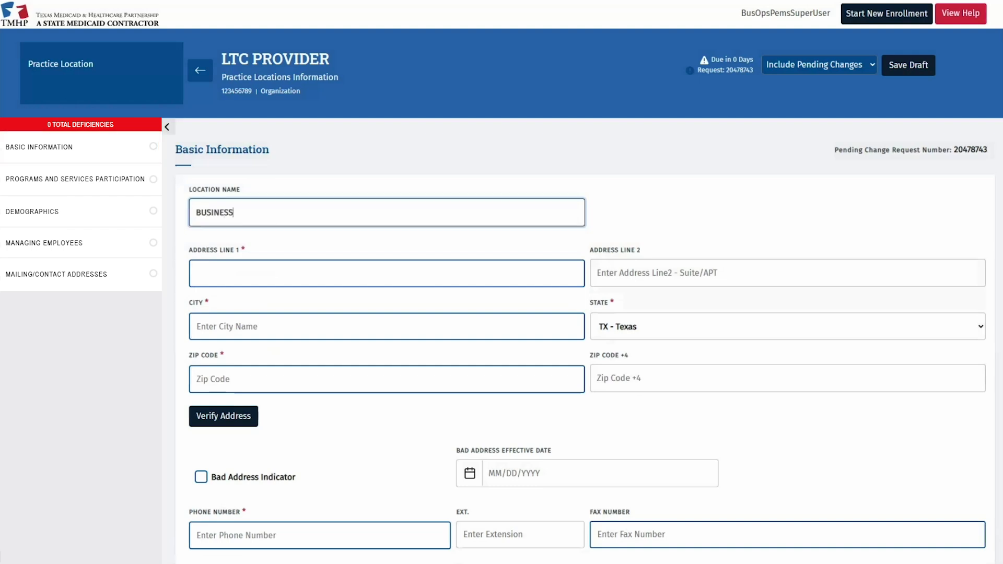
key(Tab)
key(Tab)
key(Tab)
text(AUSTIN)
key(Tab)
key(Tab)
text(78728)
key(Tab)
key(Tab)
key(Tab)
key(Tab)
key(Tab)
text(5125555555)
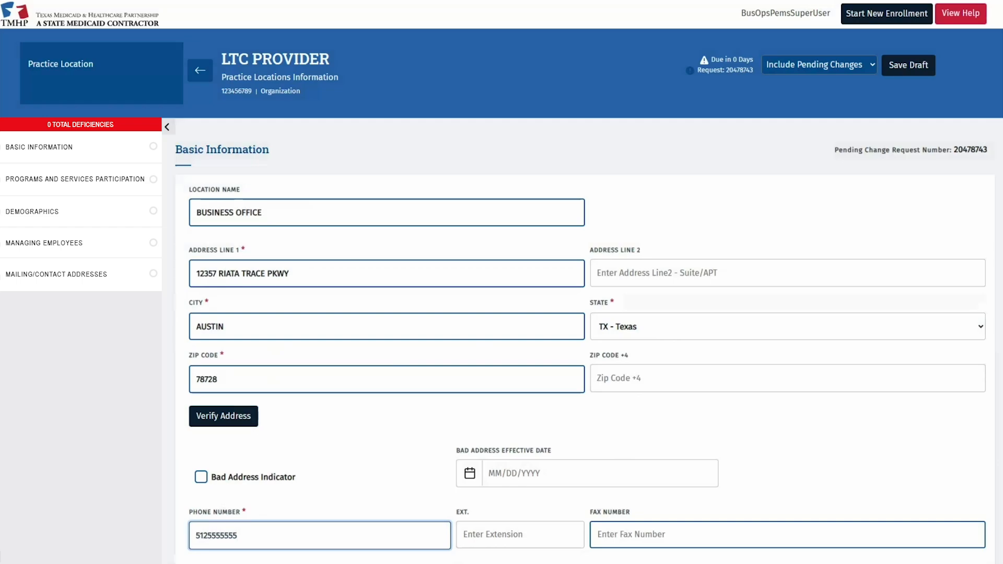
Verify the entered practice location address.
click(236, 413)
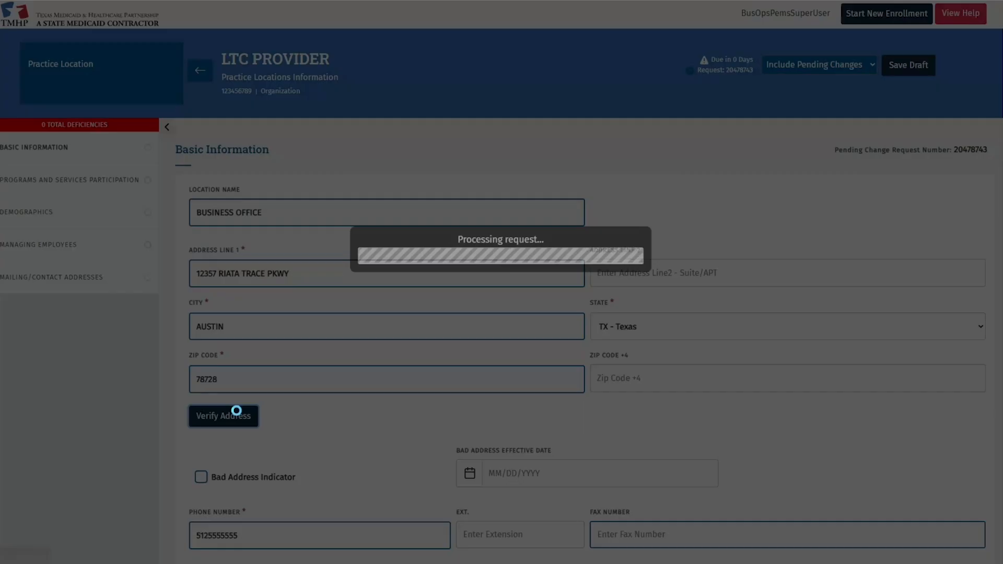
scroll(485, 472, down, 5)
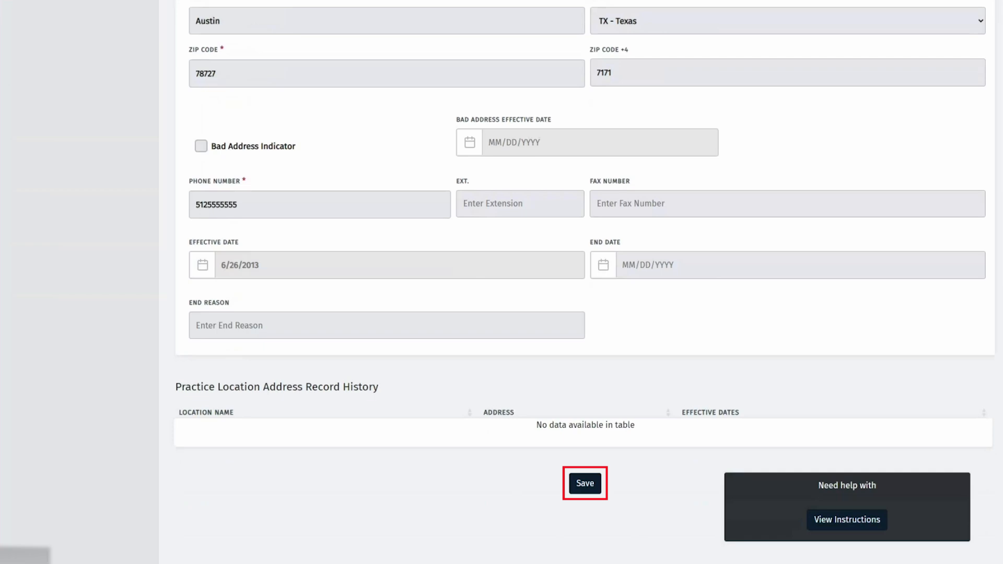
scroll(585, 314, up, 5)
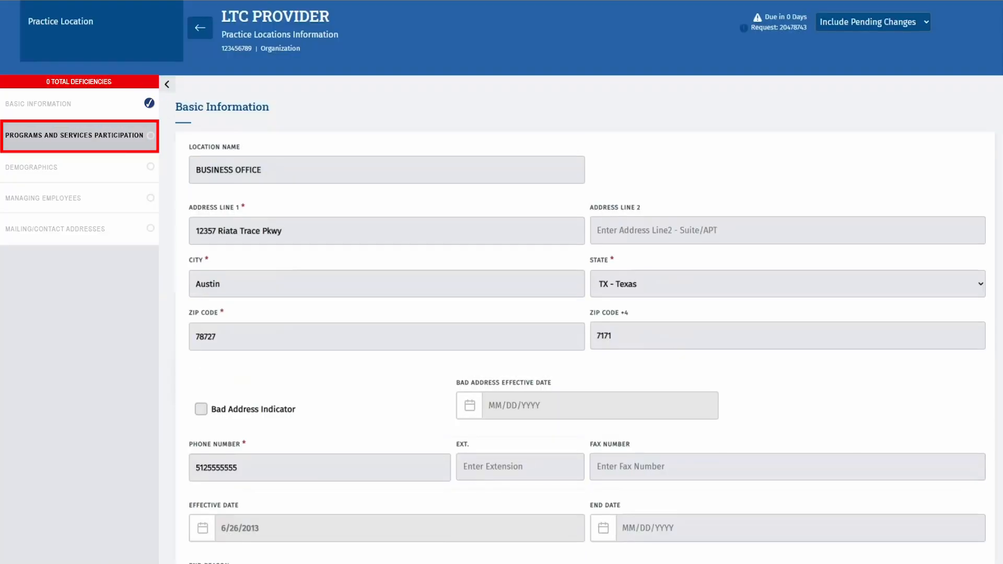
Open the Long Term Care Services row under Programs and Services Participation.
click(78, 135)
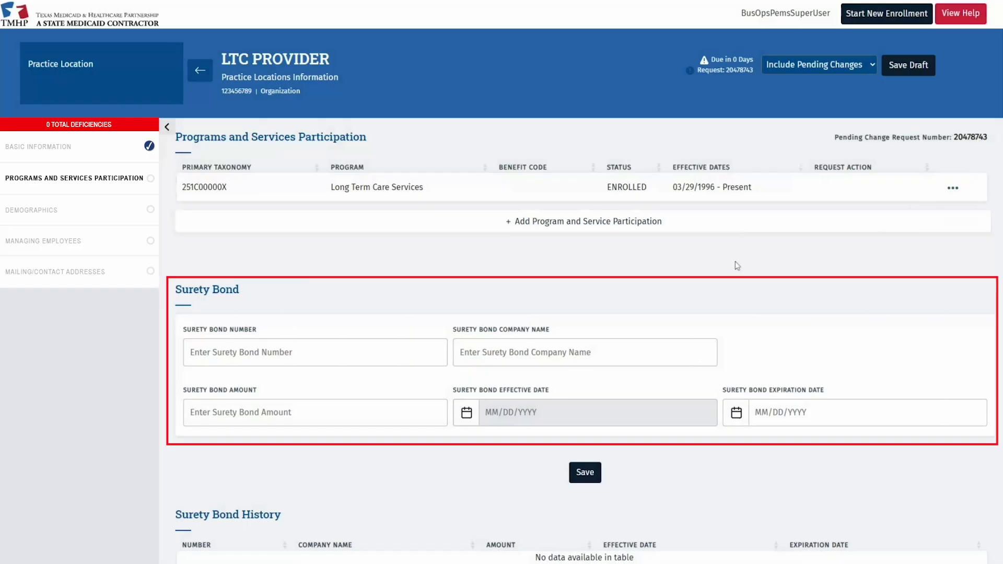
click(953, 187)
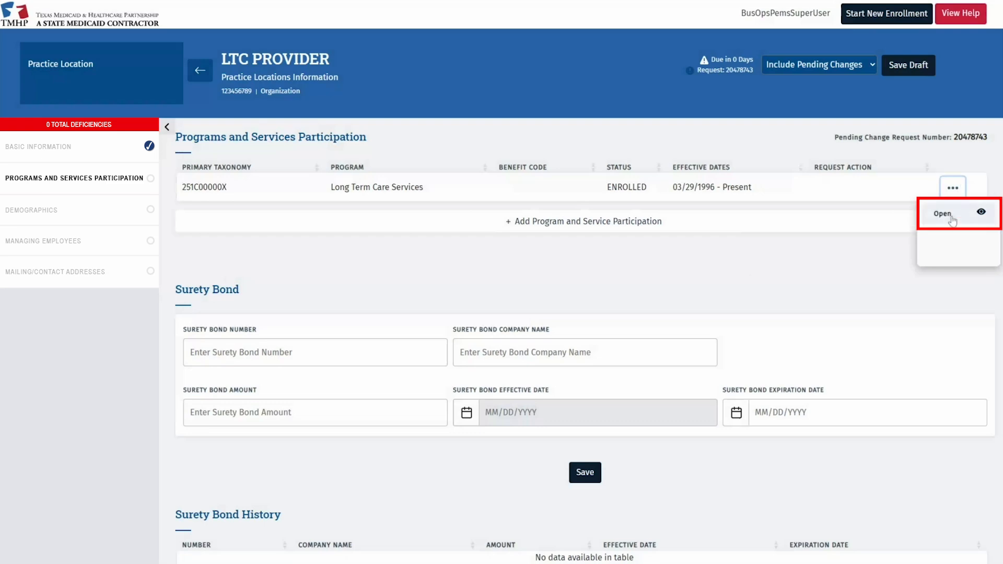
click(954, 219)
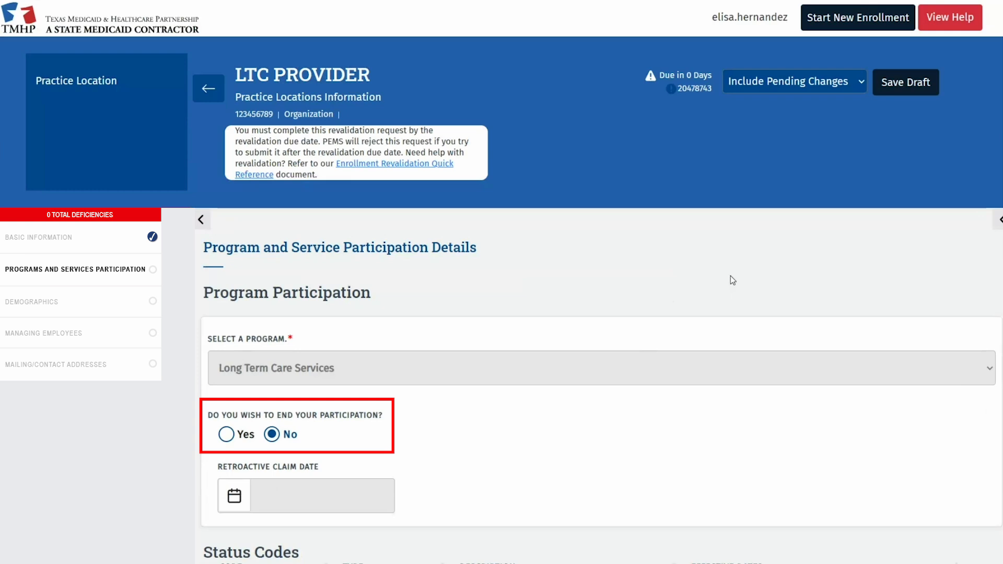
scroll(616, 400, down, 1)
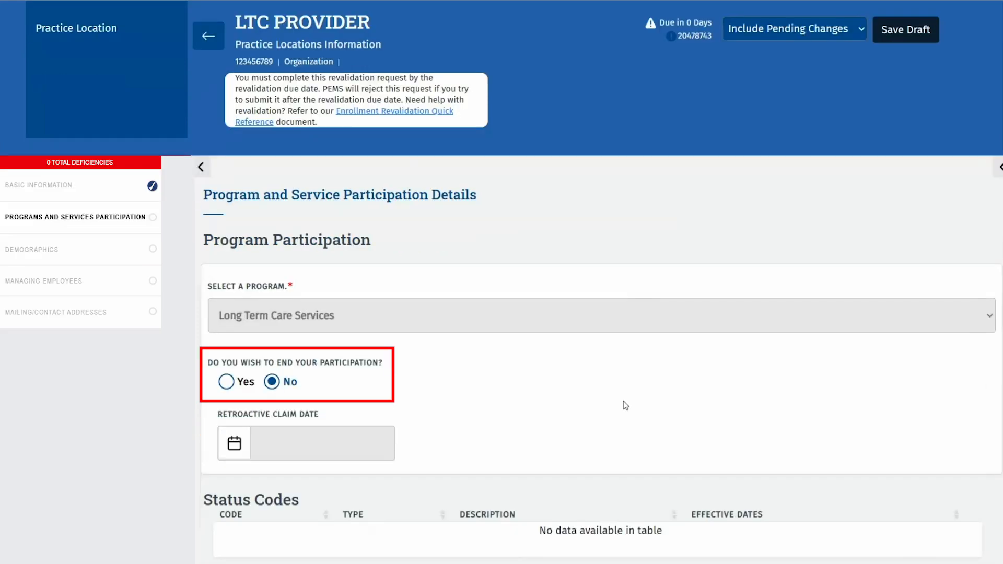
End the participation with reason location closed or out of business, and save.
click(228, 383)
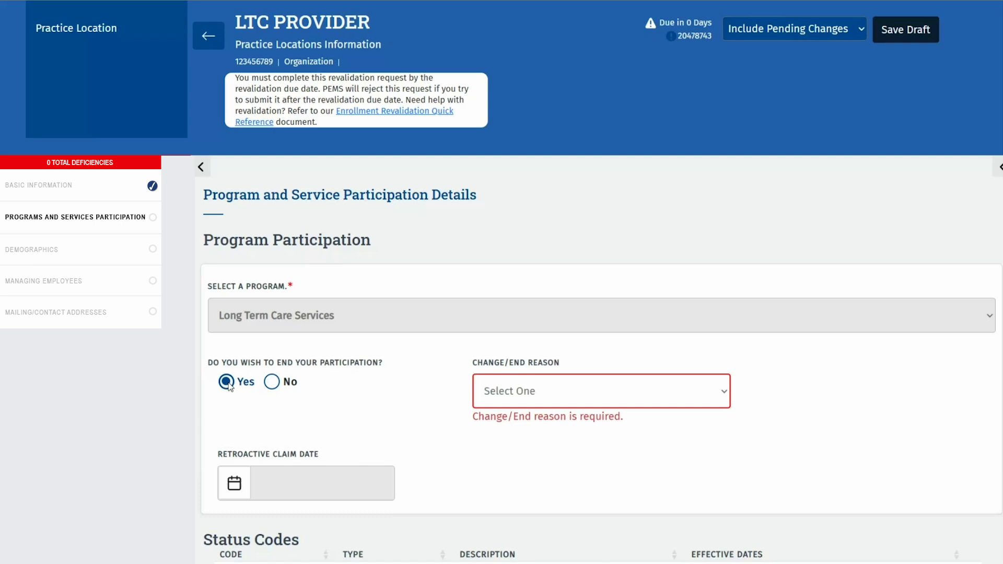
click(572, 391)
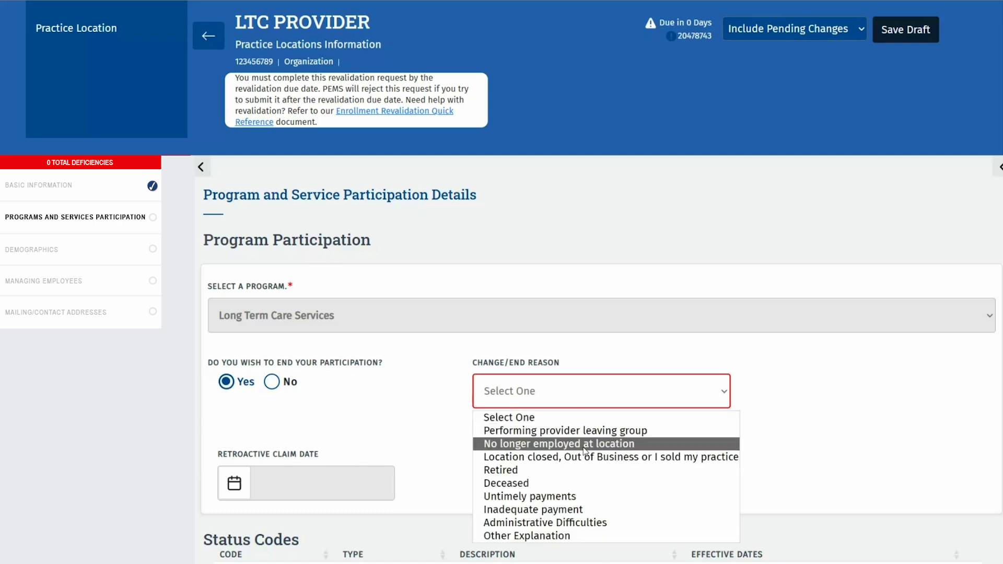
click(667, 458)
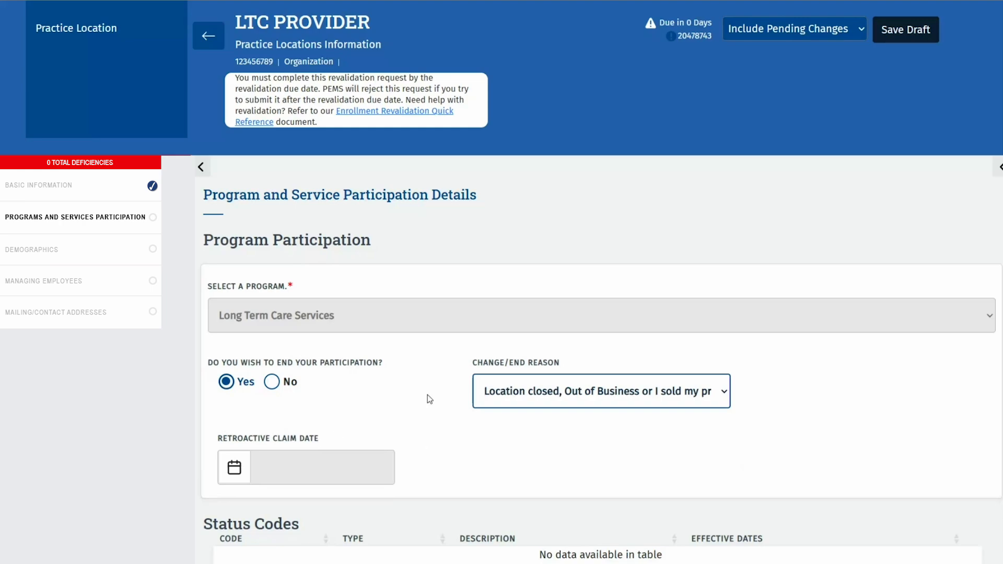
scroll(426, 402, down, 4)
scroll(427, 406, down, 8)
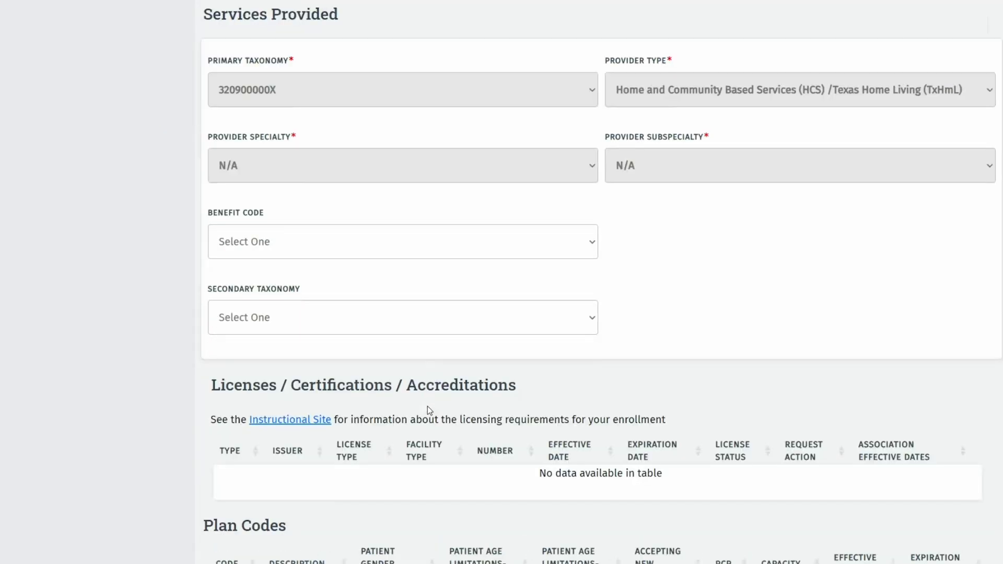
scroll(427, 406, down, 5)
scroll(428, 413, down, 20)
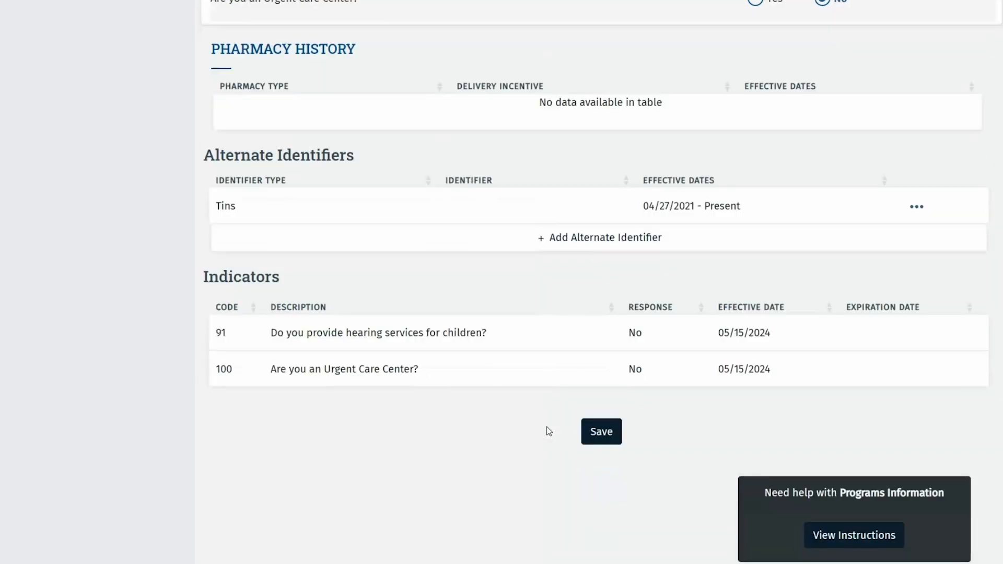
scroll(546, 426, down, 1)
click(595, 410)
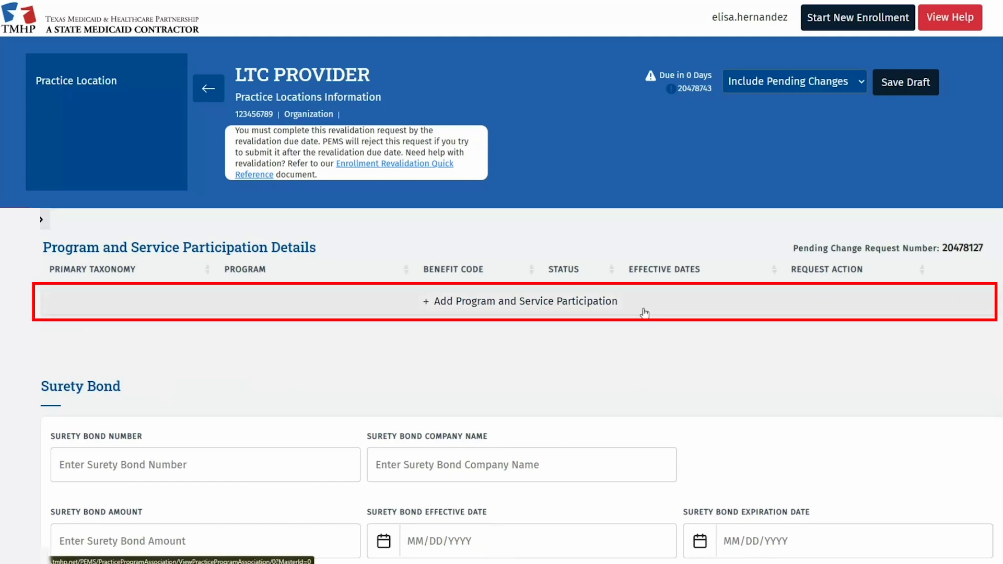
Add a new program participation for Long Term Care Services.
click(644, 313)
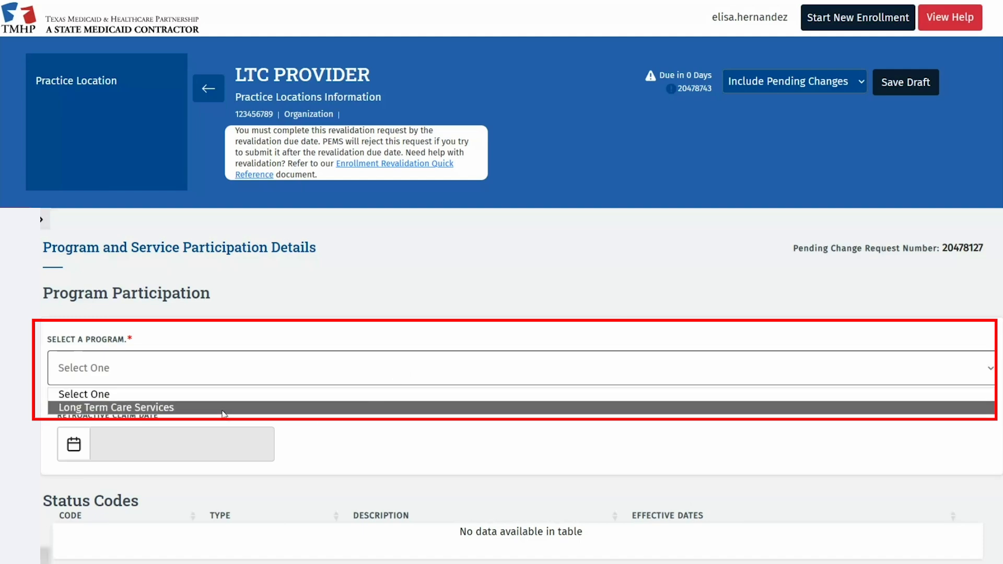
click(315, 412)
scroll(477, 251, down, 10)
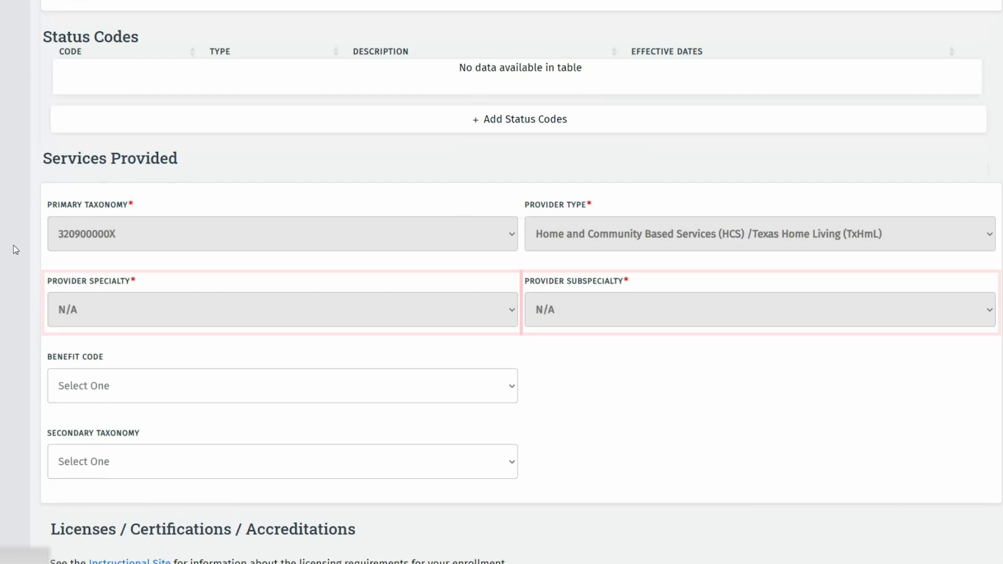
Set gender All, ages 0 to 105, and accepting new patients.
scroll(16, 249, down, 12)
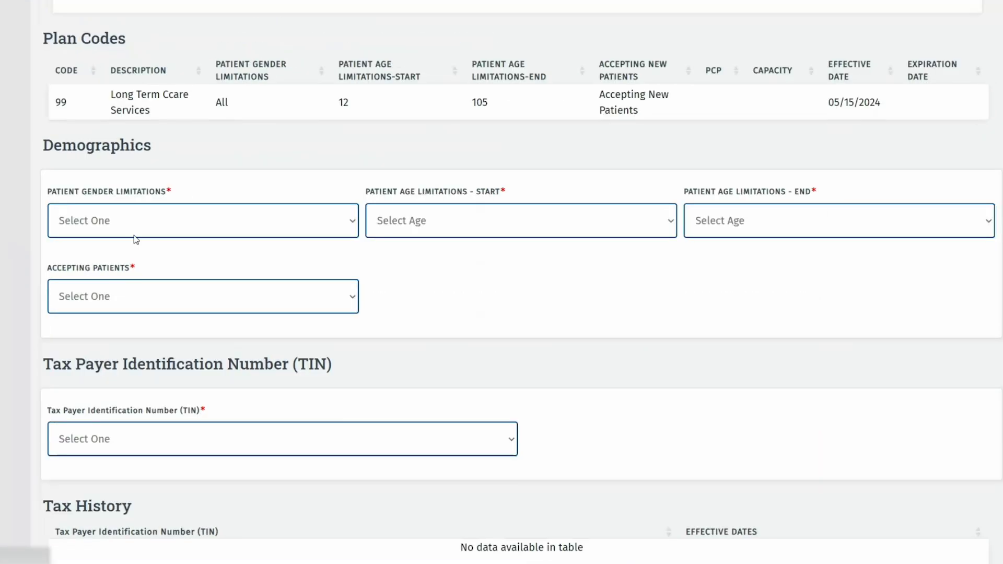
click(135, 233)
click(90, 261)
click(379, 233)
click(418, 259)
click(722, 221)
scroll(776, 365, down, 15)
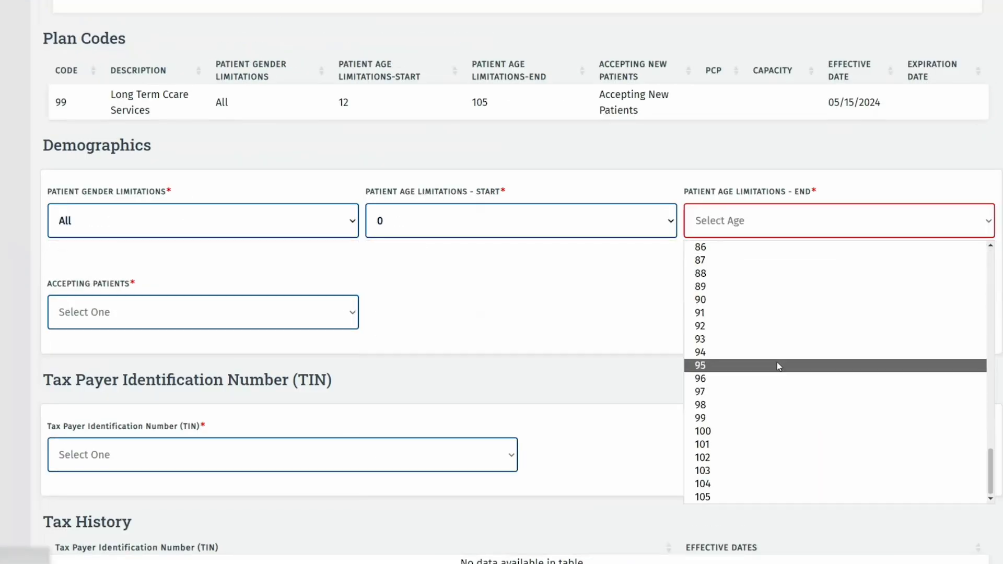
click(777, 496)
click(282, 294)
click(226, 376)
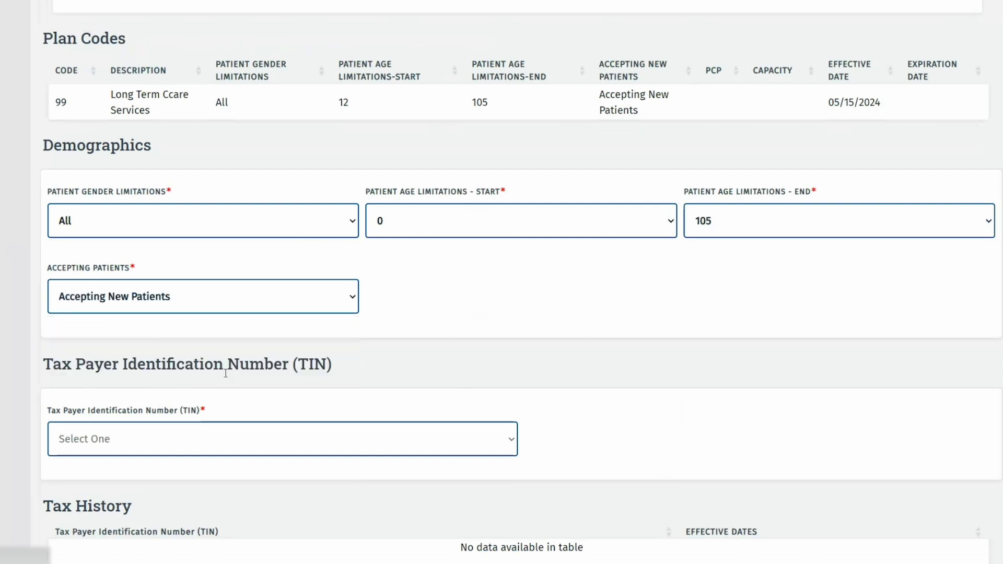
scroll(576, 325, down, 1)
Select the location's taxpayer identification number and save the participation details.
click(476, 385)
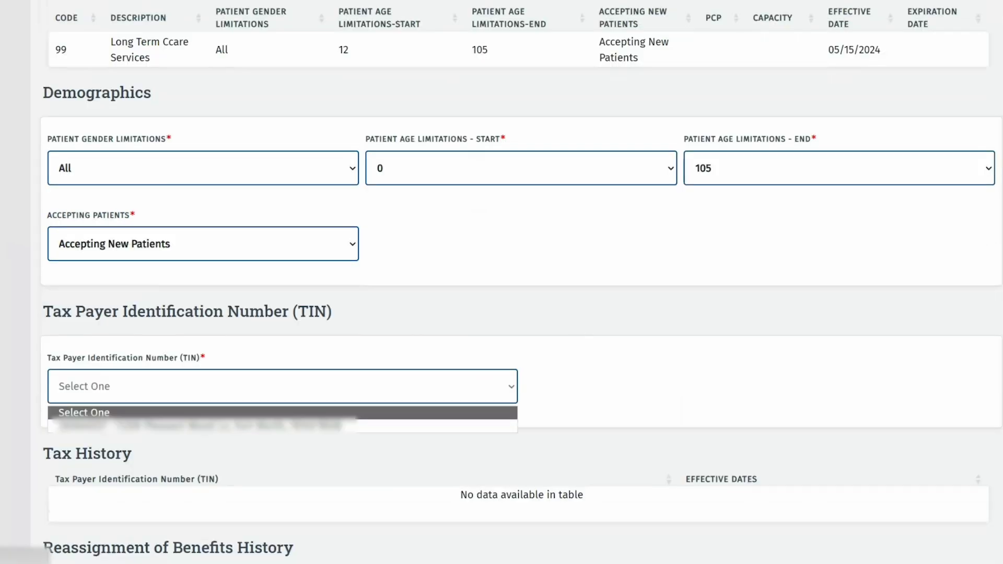
click(402, 424)
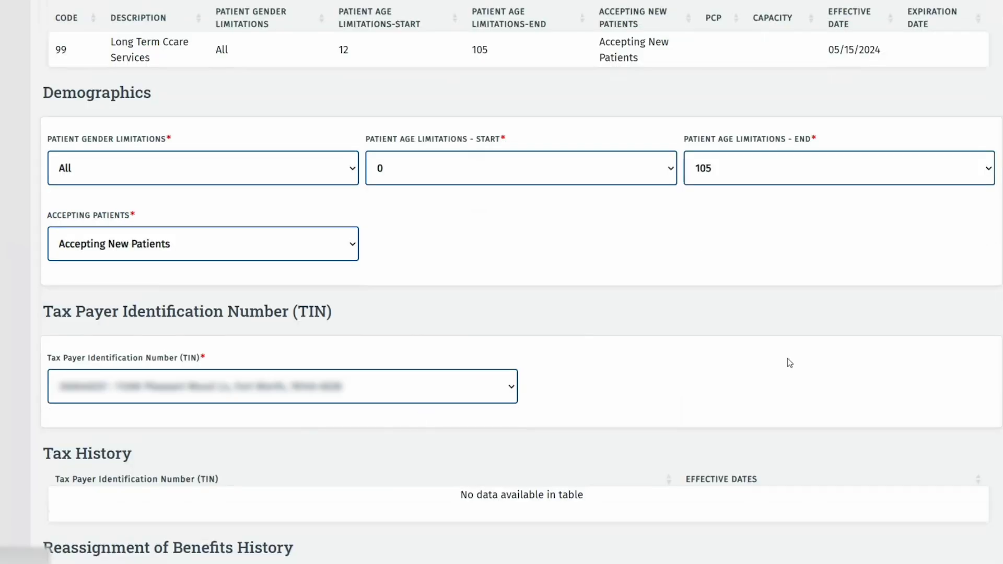
scroll(788, 359, down, 1)
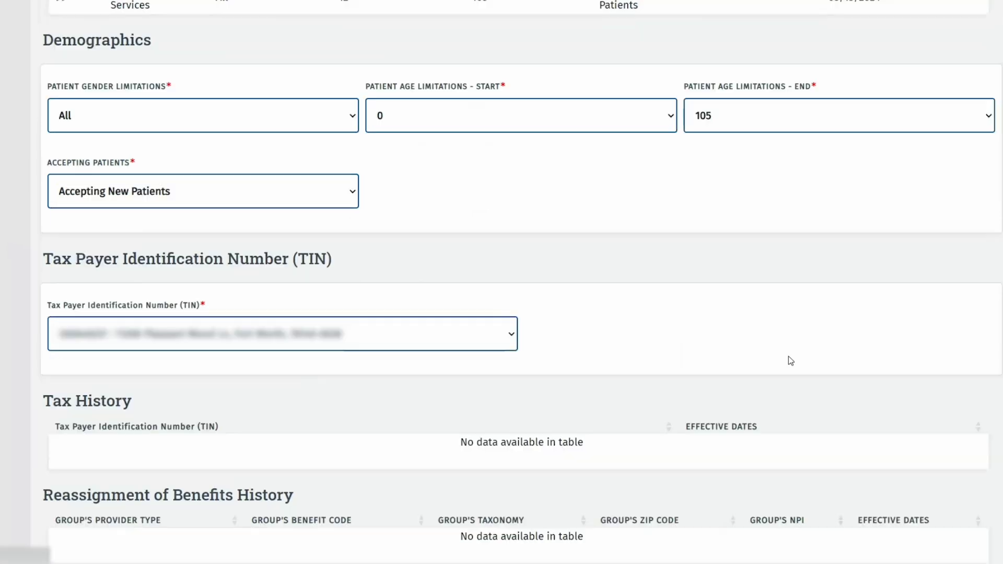
scroll(789, 357, down, 6)
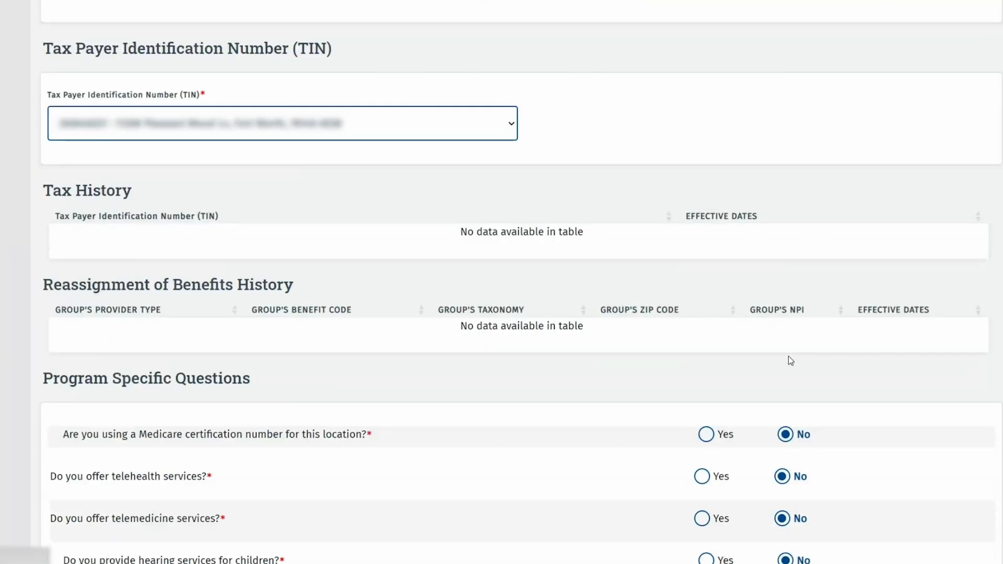
scroll(788, 356, down, 2)
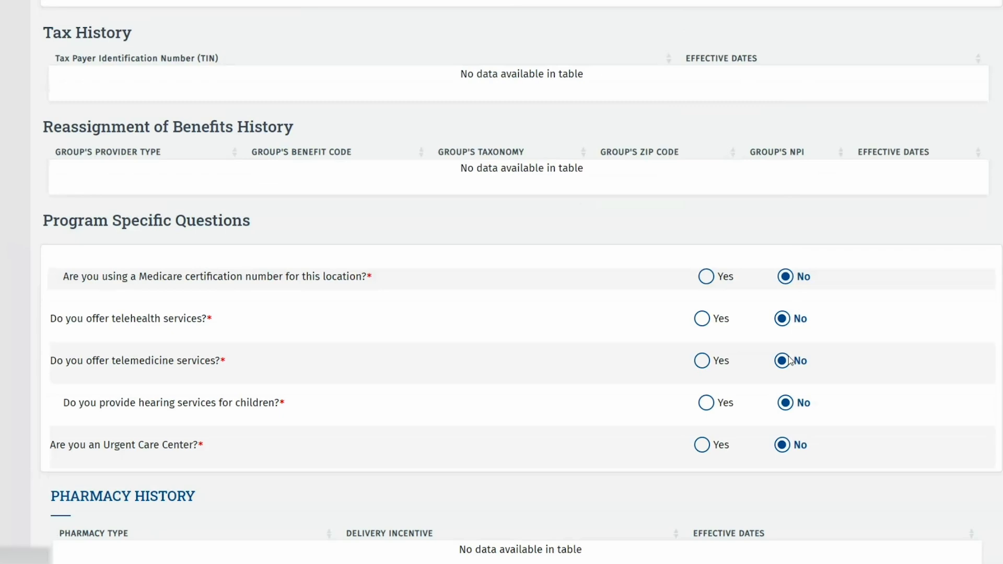
scroll(777, 250, down, 6)
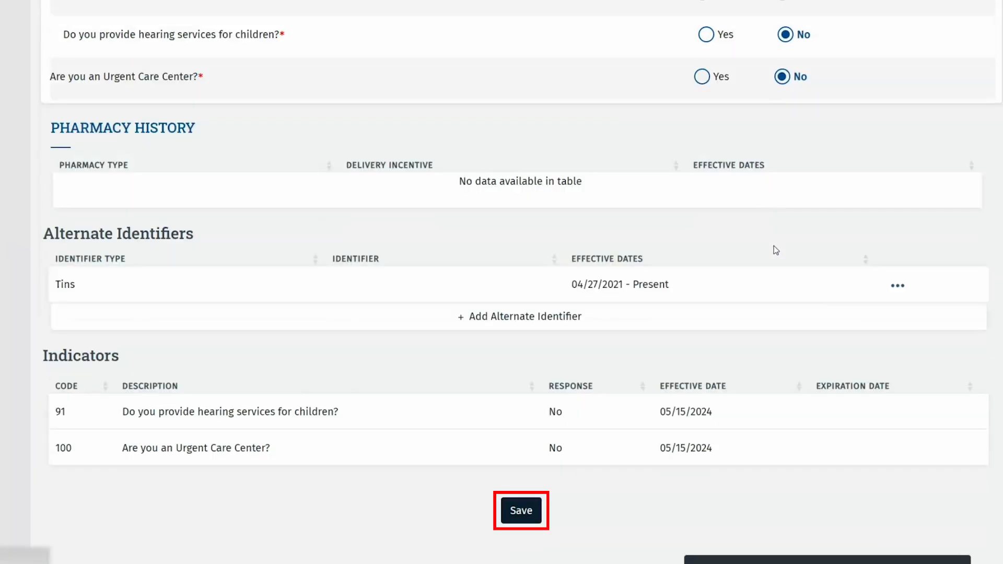
scroll(774, 248, down, 2)
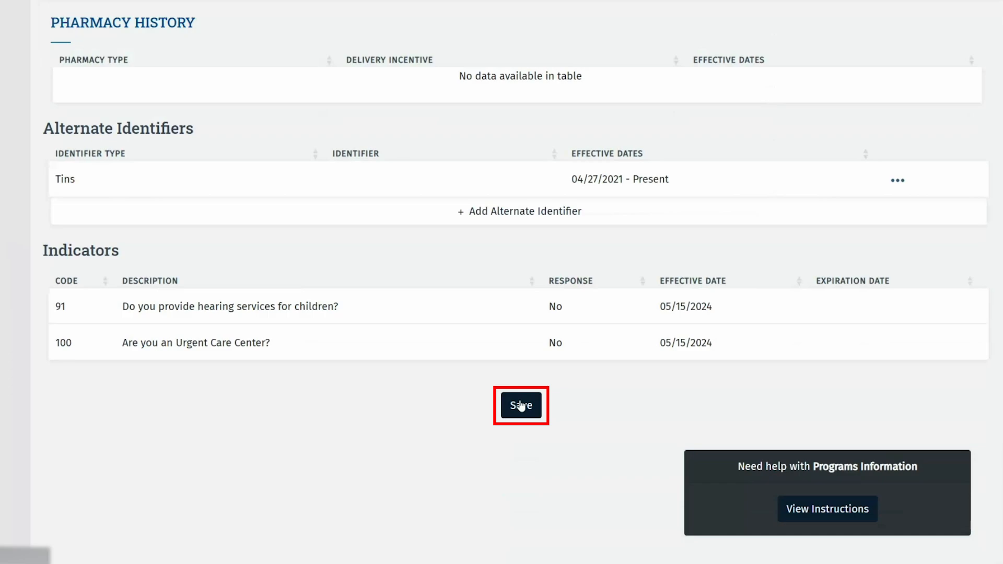
click(521, 413)
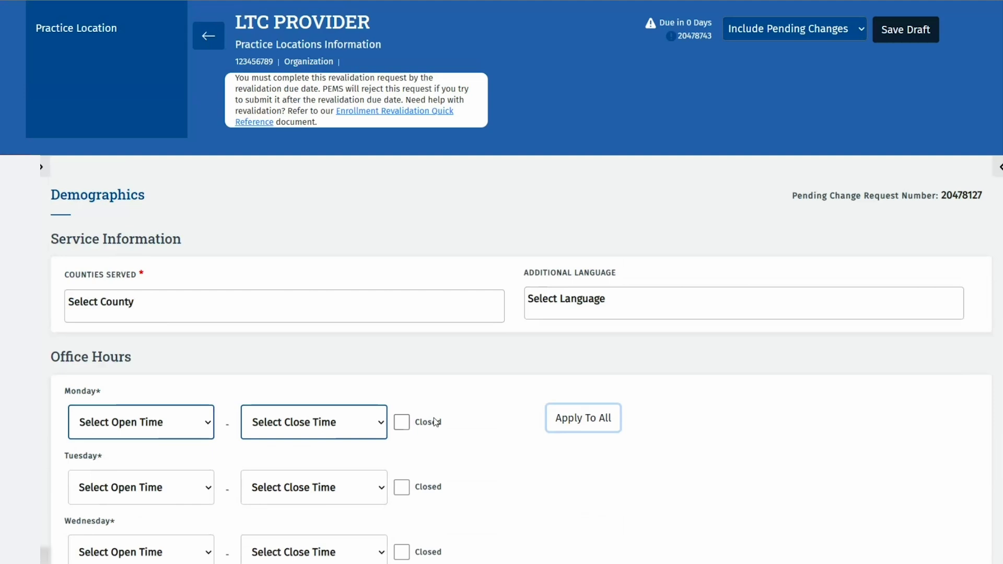
Add Client Default and Travis as counties served.
click(330, 298)
text(CLIENT)
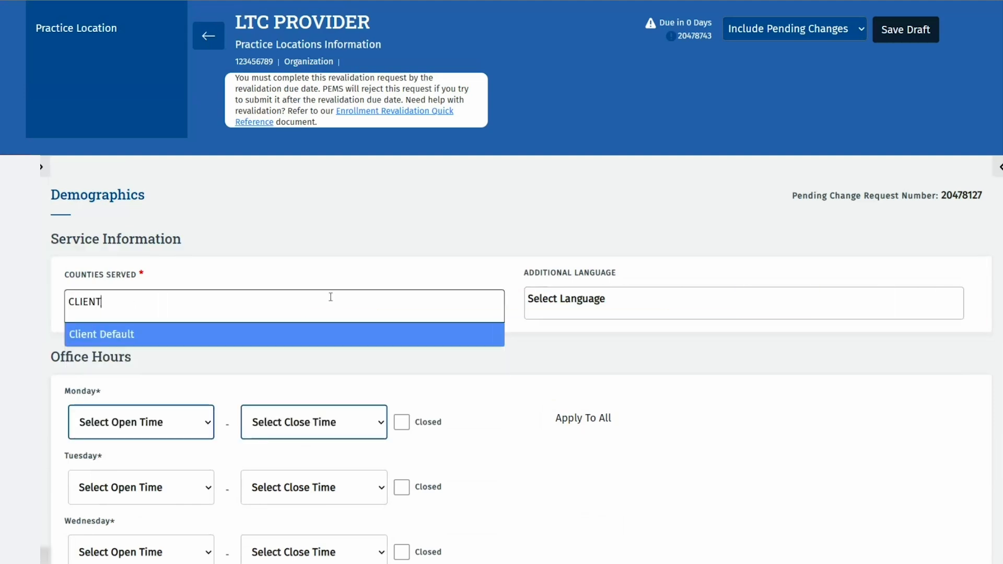
key(Return)
text(TRAVO)
key(BackSpace)
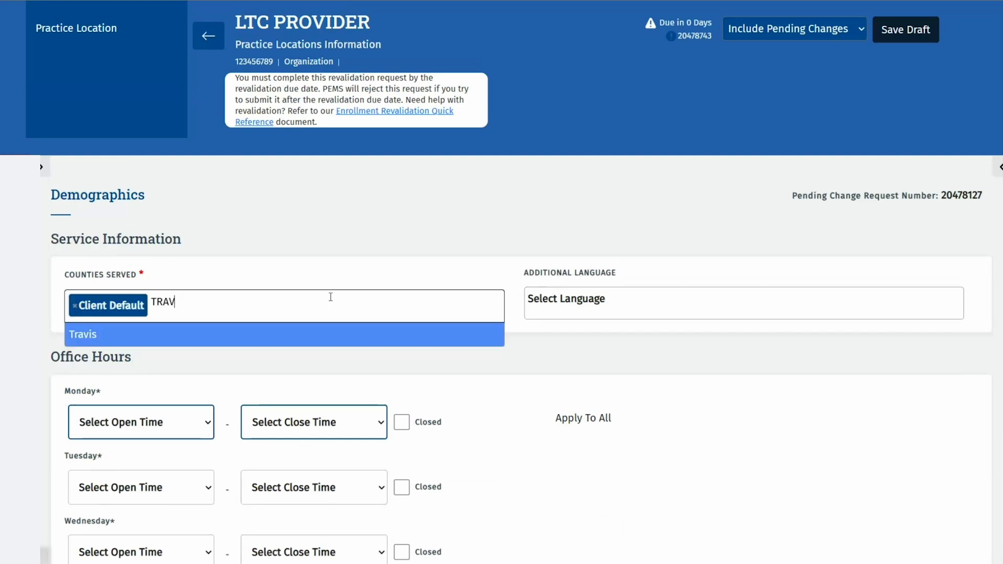
key(Return)
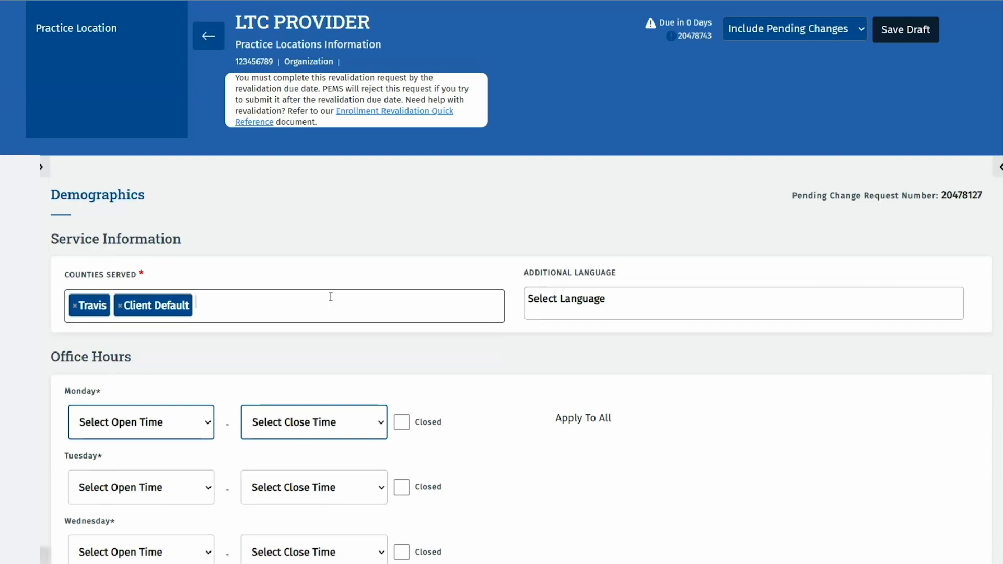
Set every day to 8:00 AM–5:00 PM, mark Saturday and Sunday closed, and save.
click(141, 422)
click(141, 369)
click(262, 421)
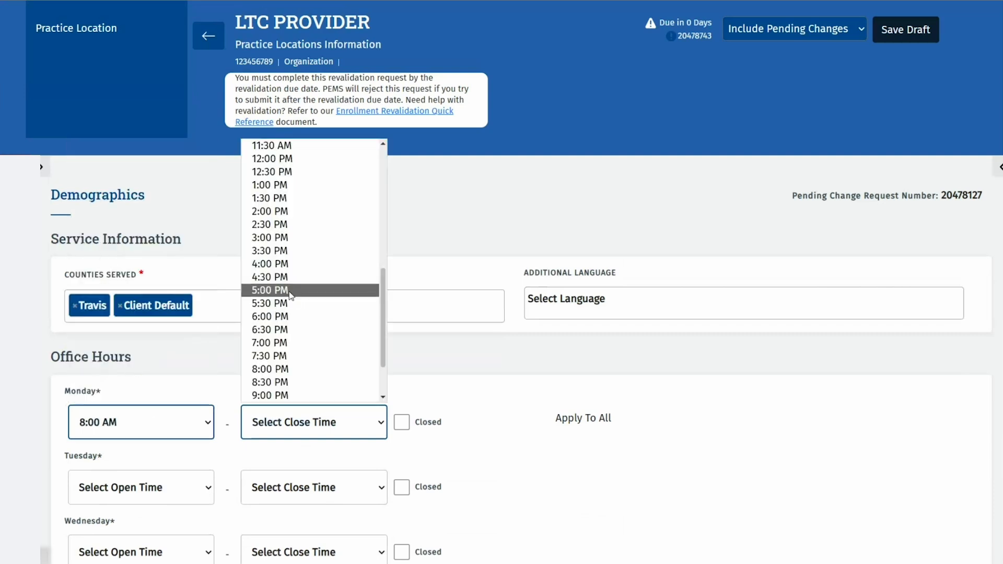
click(270, 290)
click(582, 417)
scroll(660, 402, down, 6)
click(402, 378)
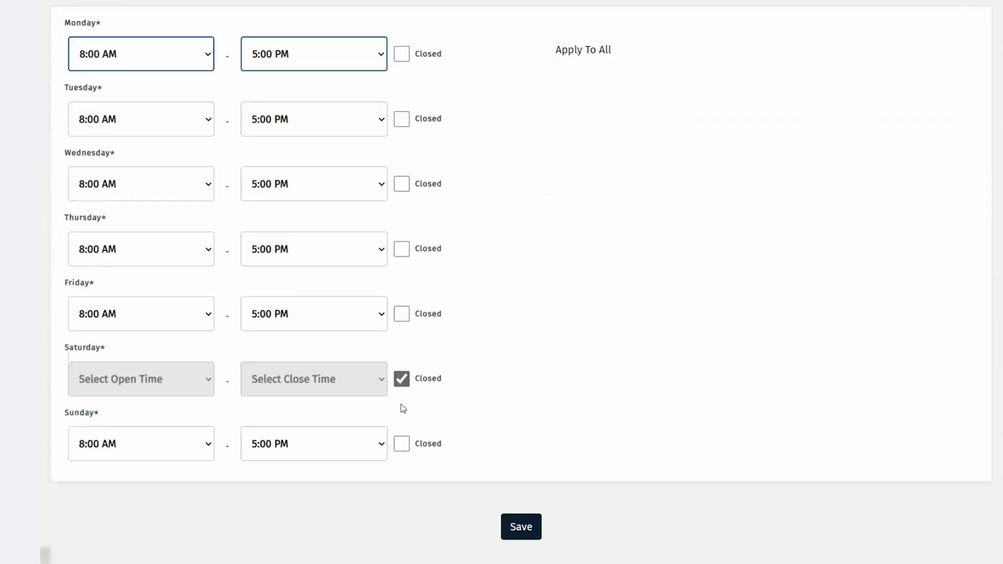
click(401, 444)
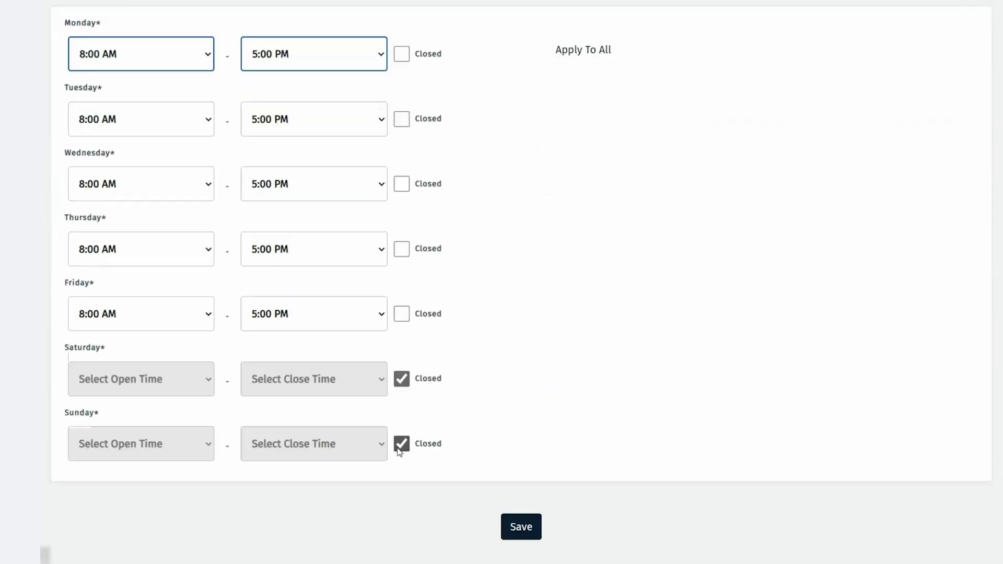
click(521, 528)
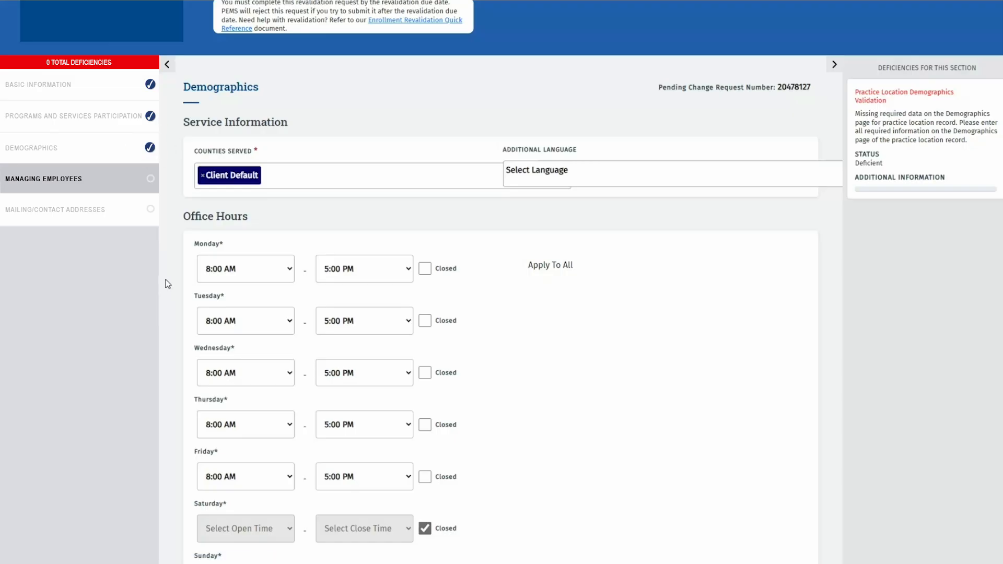
Remove the one listed managing employee and confirm the deletion.
click(44, 179)
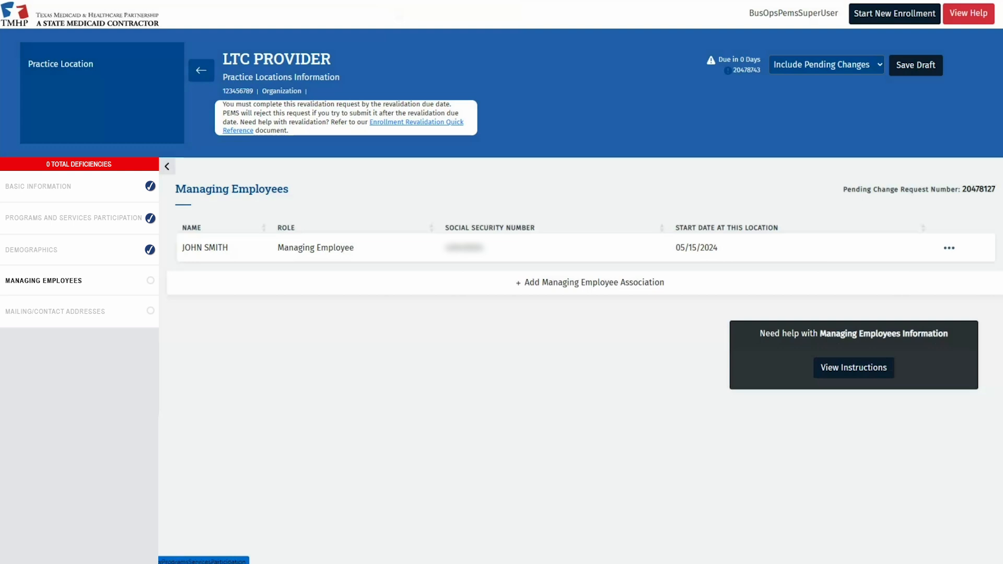
click(949, 248)
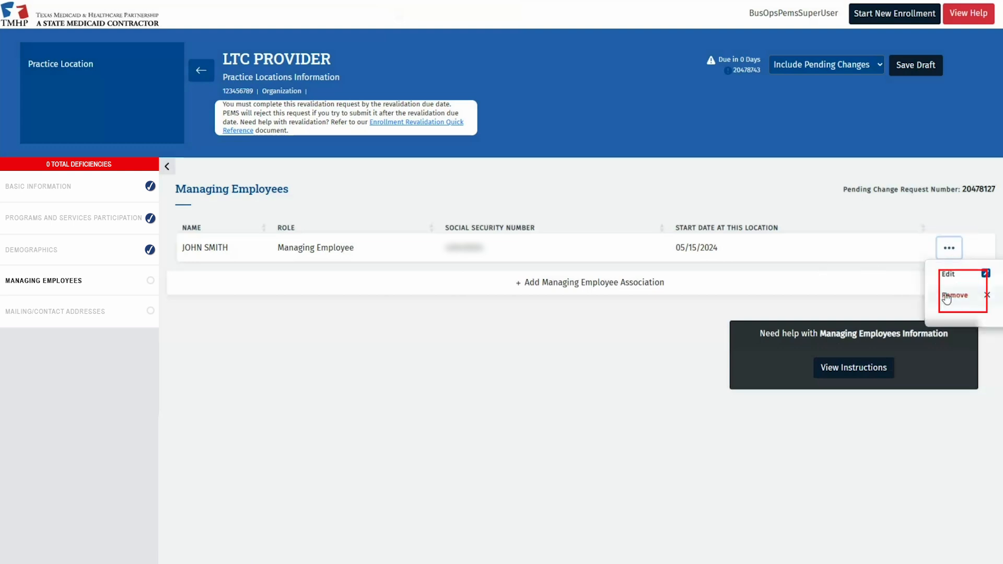
click(946, 297)
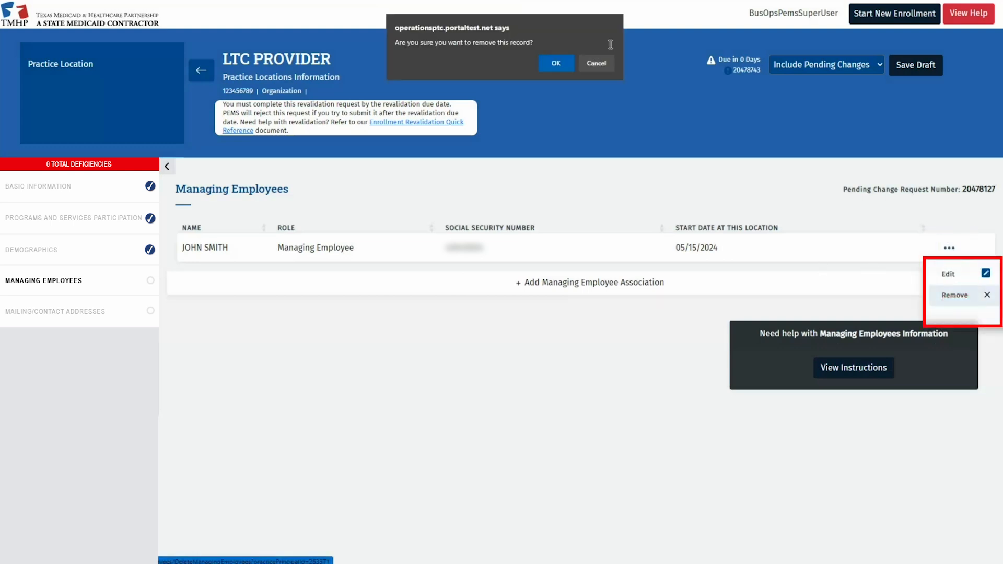
click(556, 69)
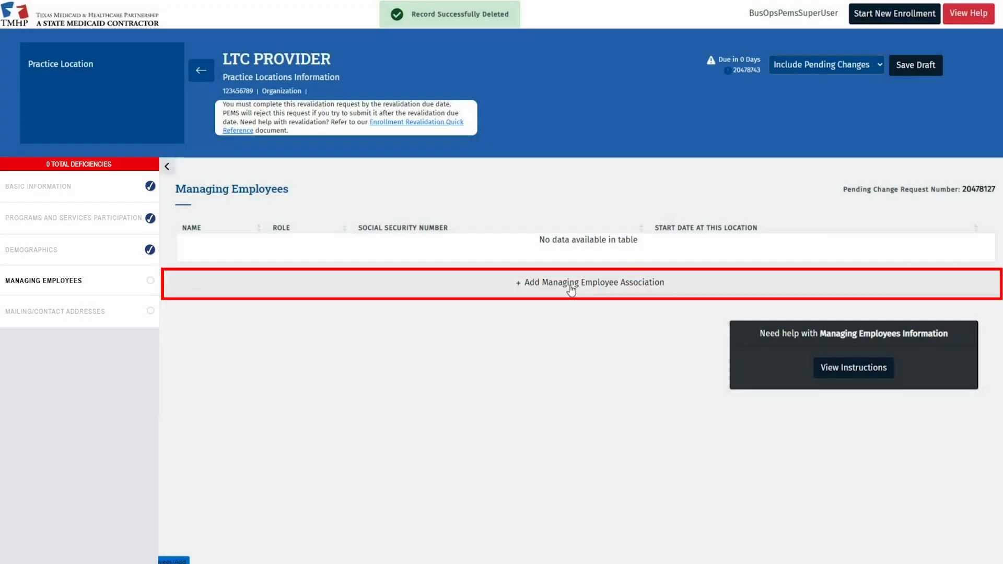
Associate the chosen employee as Managing Employee starting 01/01/2020 and save.
click(468, 281)
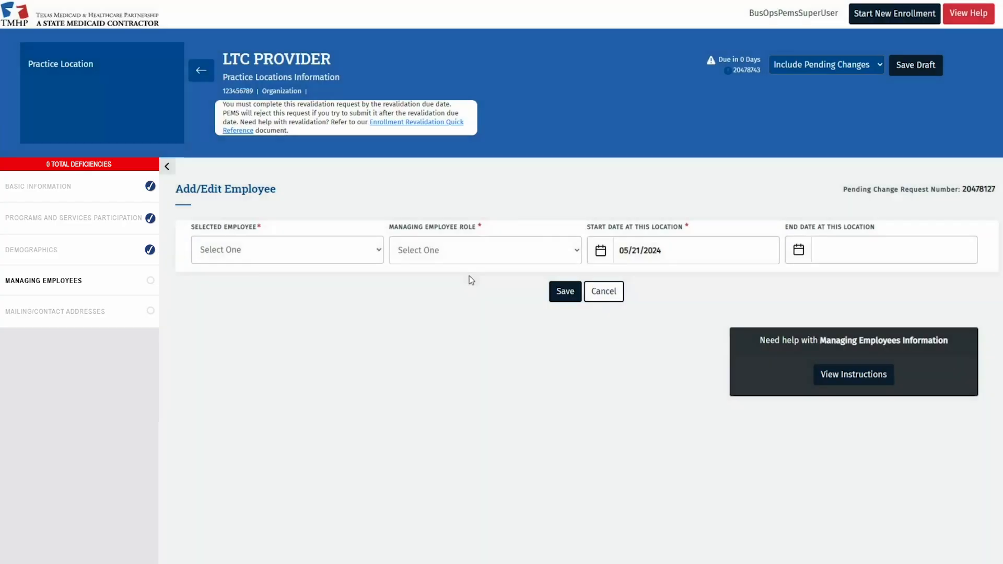
click(337, 256)
click(249, 282)
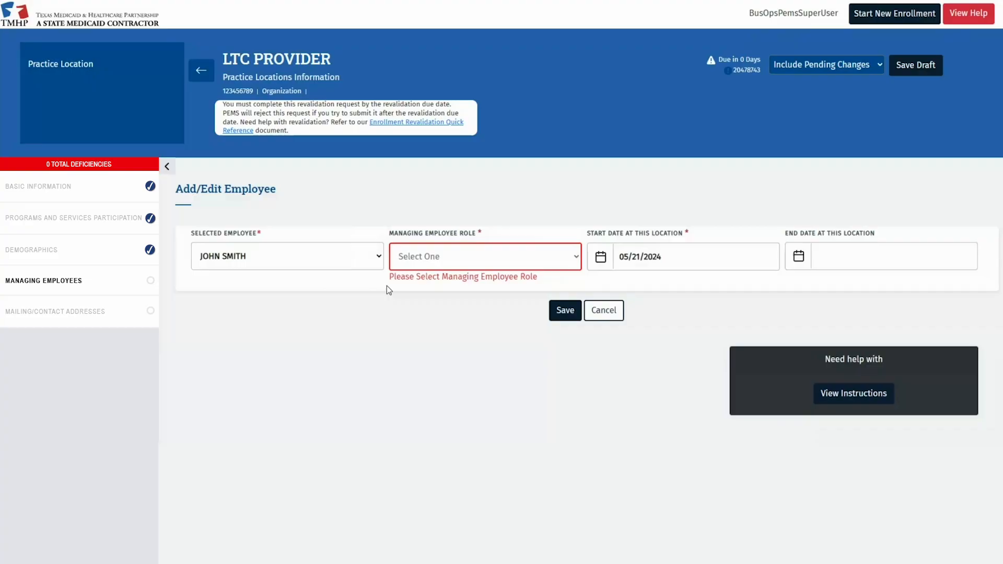
click(566, 261)
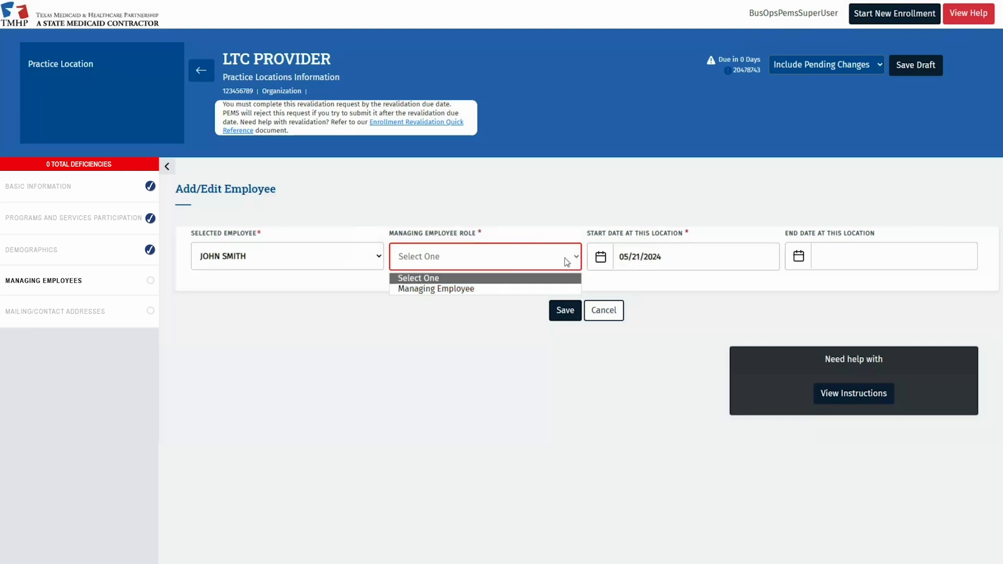
click(481, 289)
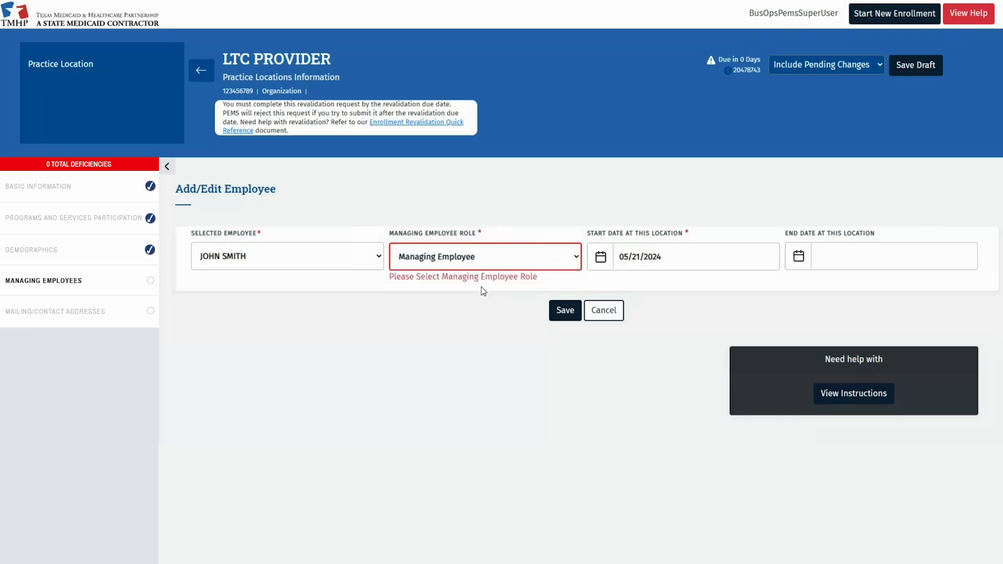
triple_click(634, 257)
text(01/01/2017)
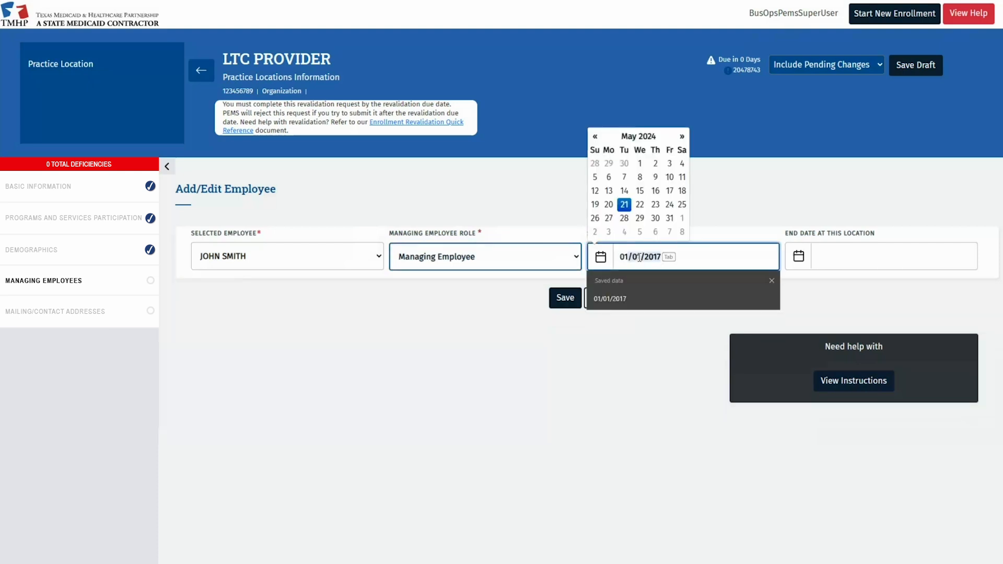
key(BackSpace)
key(BackSpace)
text(20)
click(658, 322)
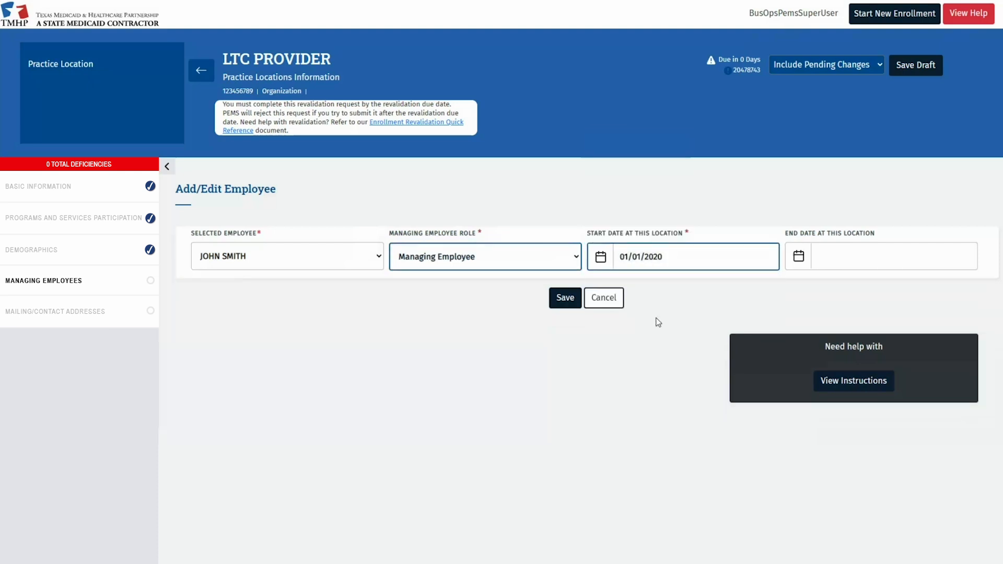
click(564, 303)
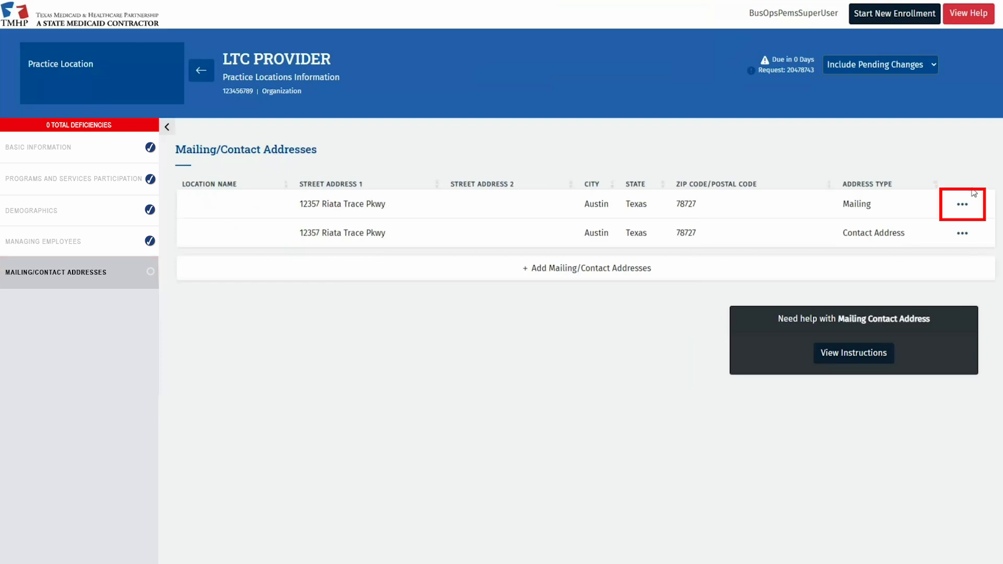
click(956, 205)
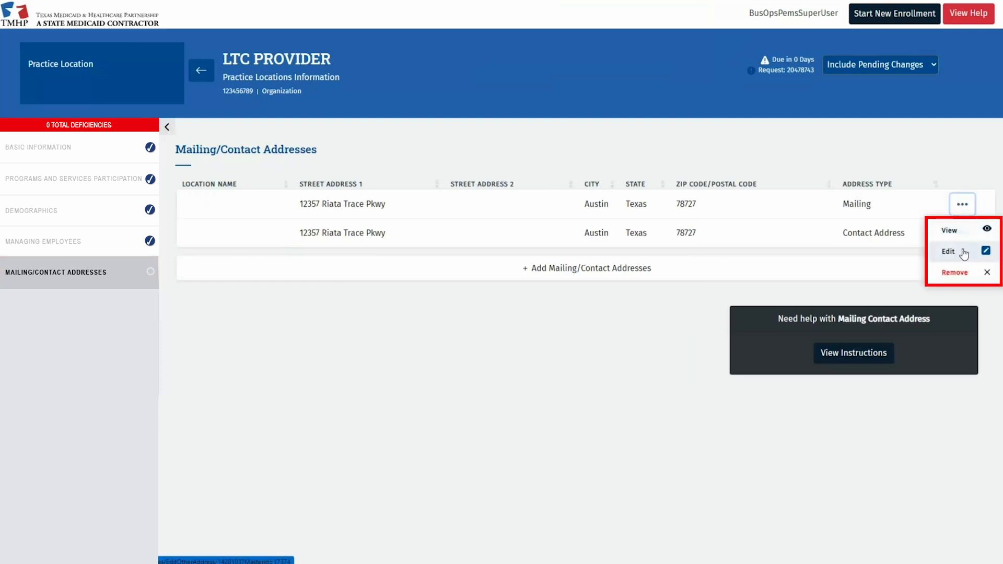
click(964, 252)
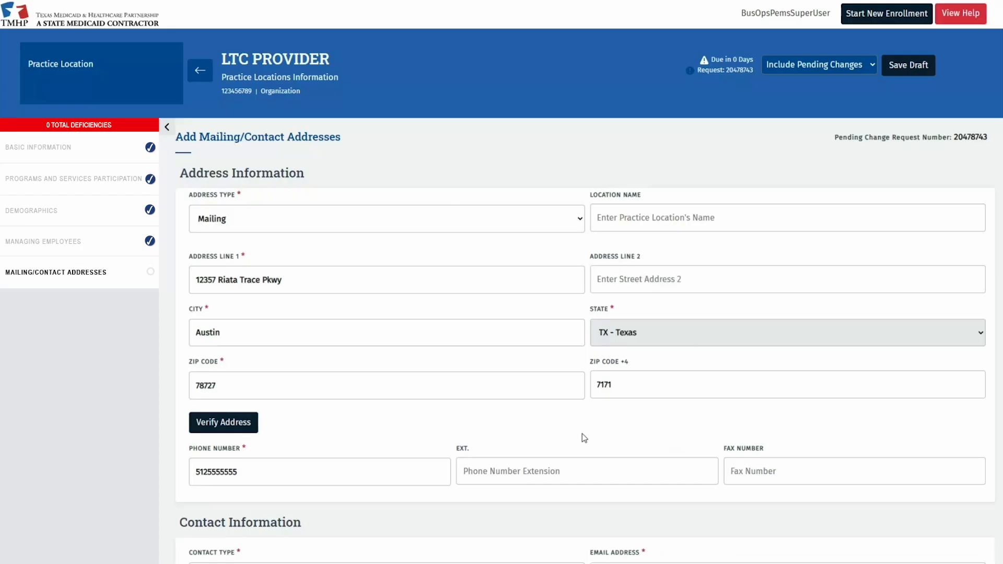
click(253, 427)
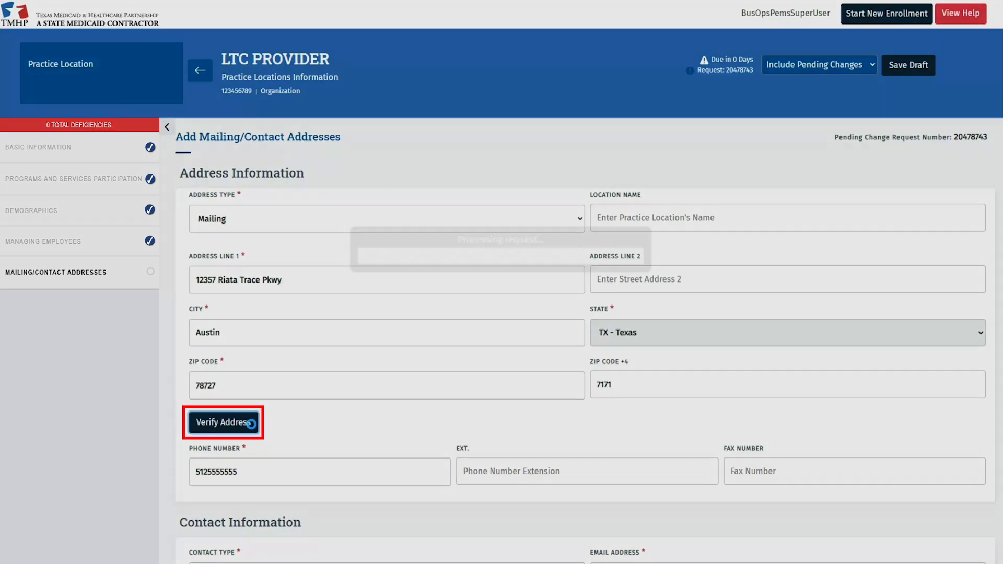
scroll(403, 411, down, 1)
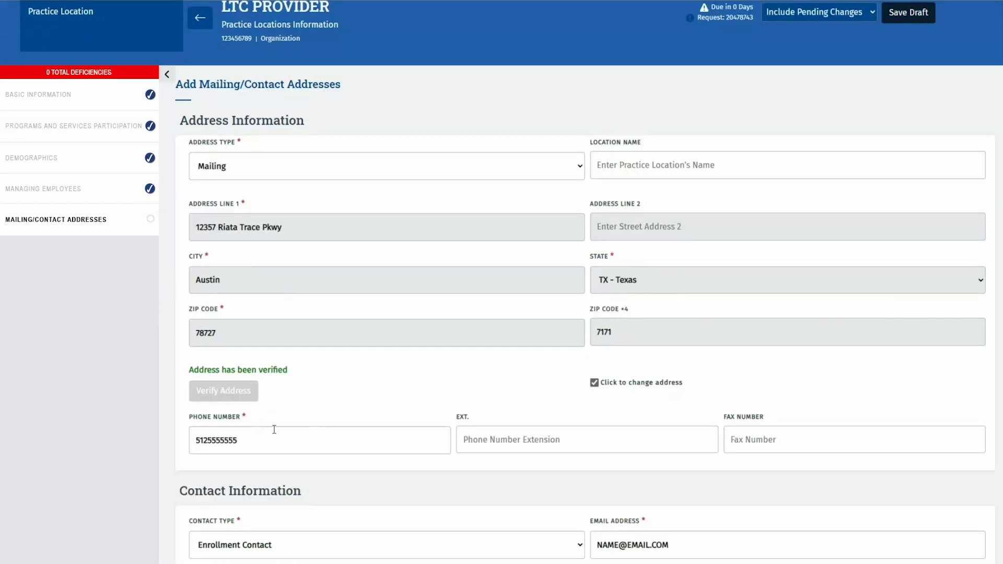
scroll(547, 446, down, 3)
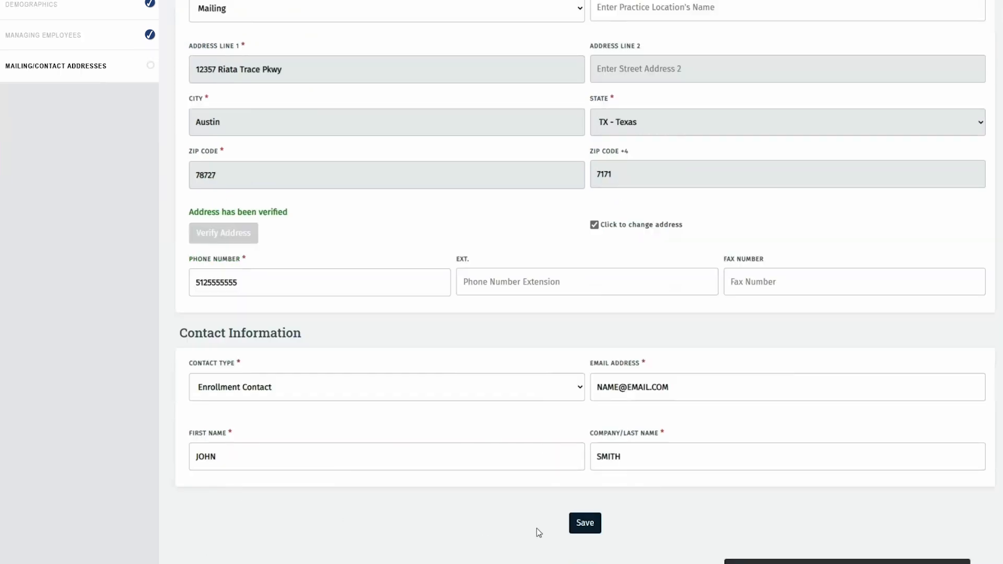
click(586, 531)
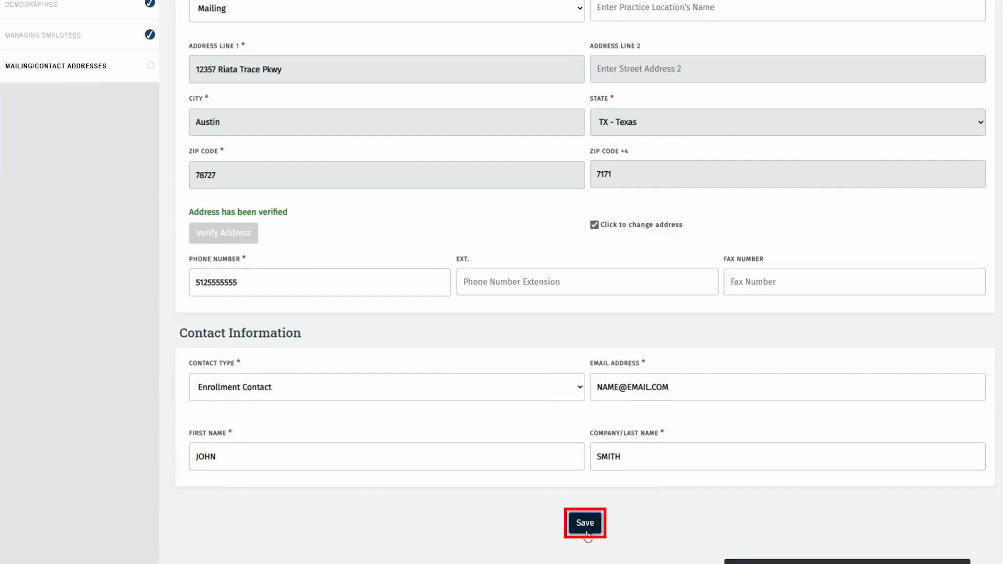
click(585, 523)
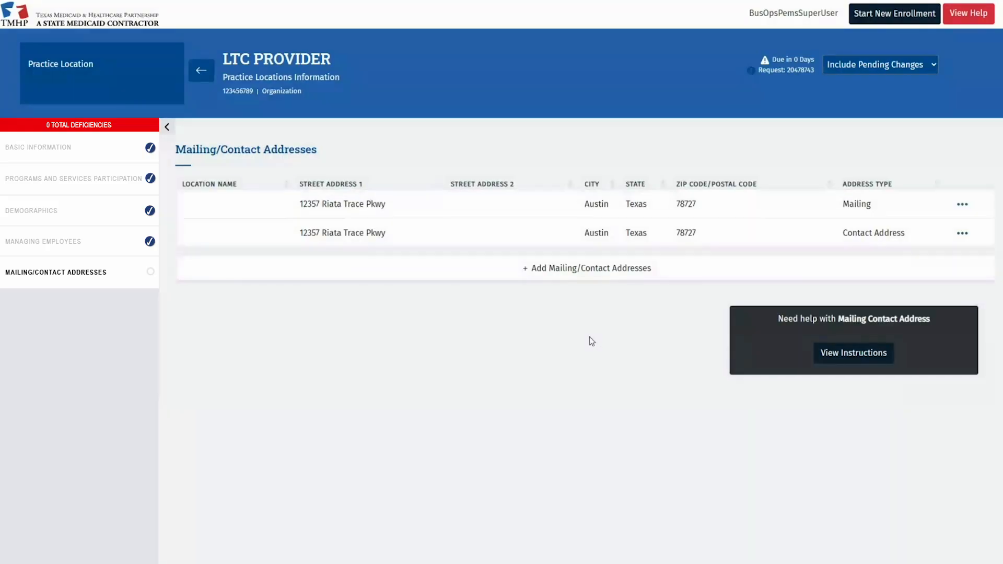
click(500, 272)
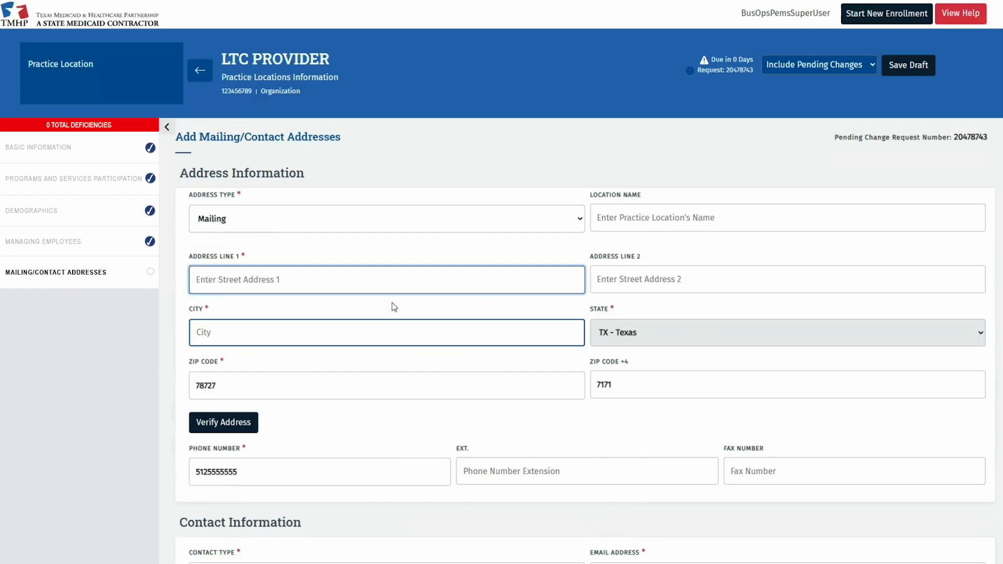
click(238, 219)
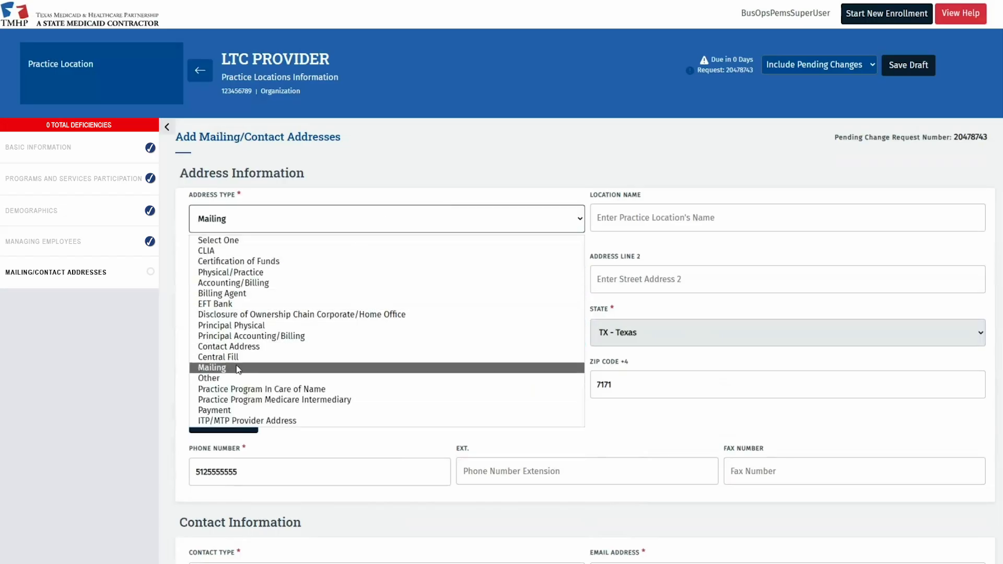
click(238, 369)
click(251, 282)
click(366, 334)
text(AUSTIN)
key(Tab)
key(Tab)
Verify the Austin mailing address and save the entry.
click(249, 420)
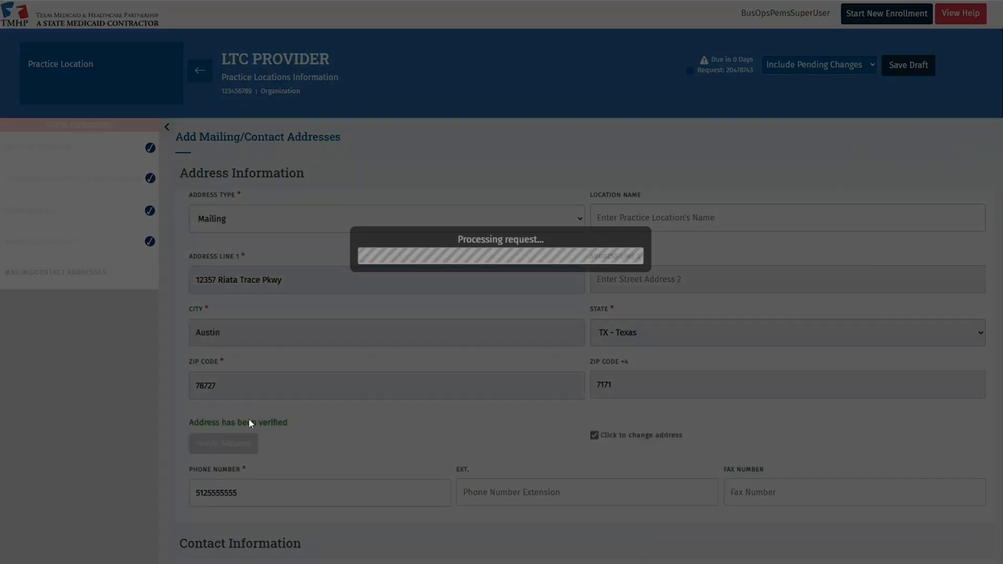
scroll(511, 407, down, 5)
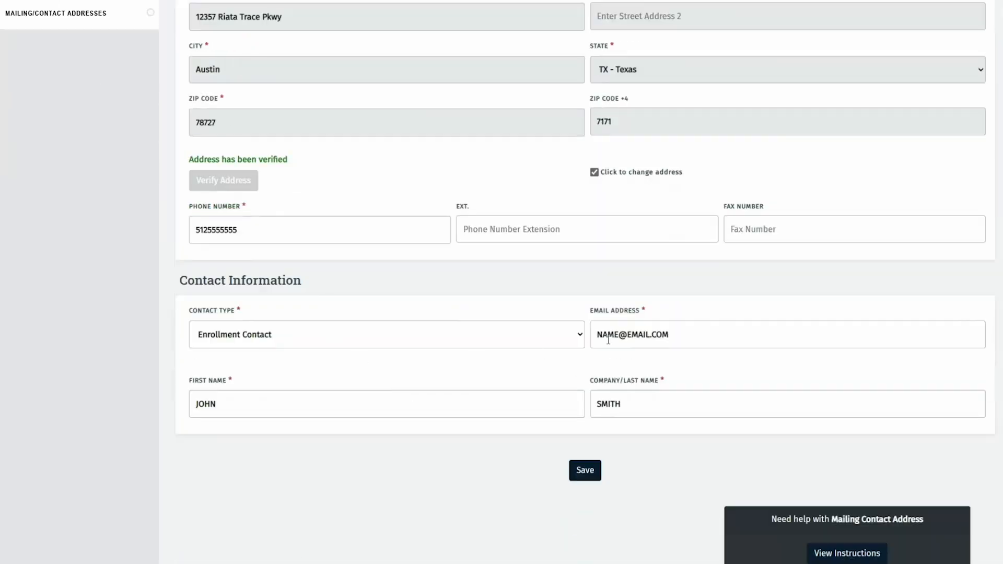
click(583, 479)
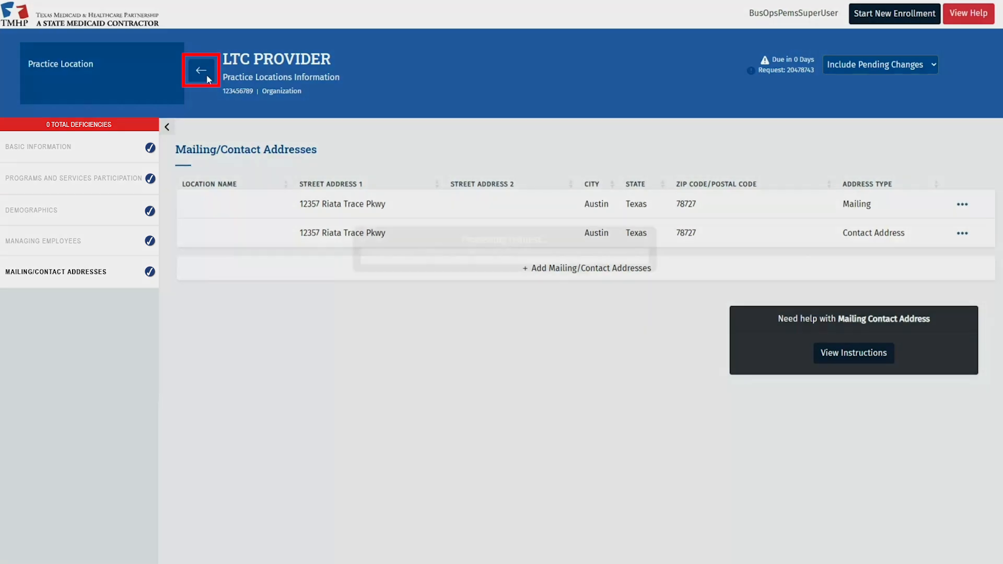
Go back from the address section to the LTC PROVIDER's Practice Location Information list.
click(207, 79)
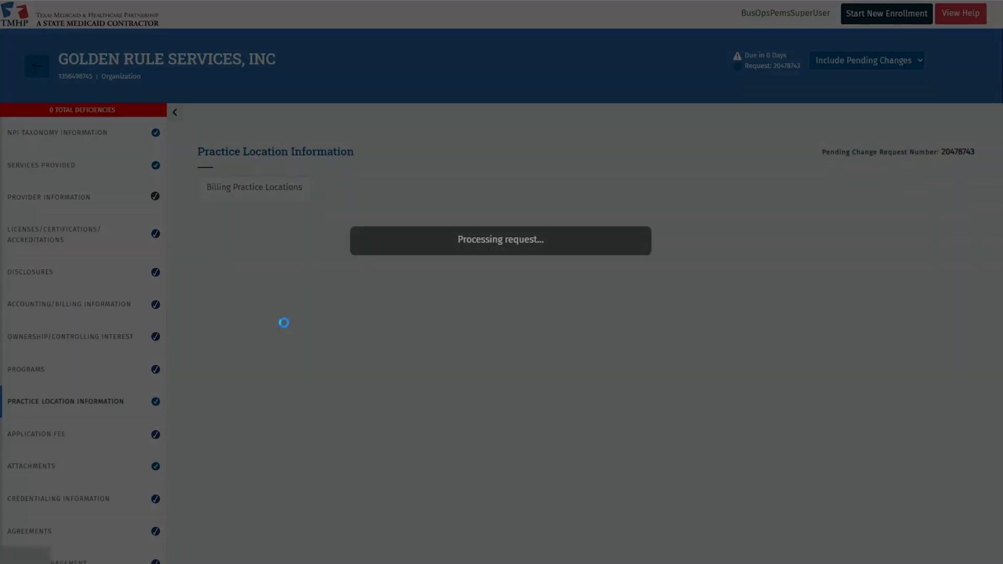